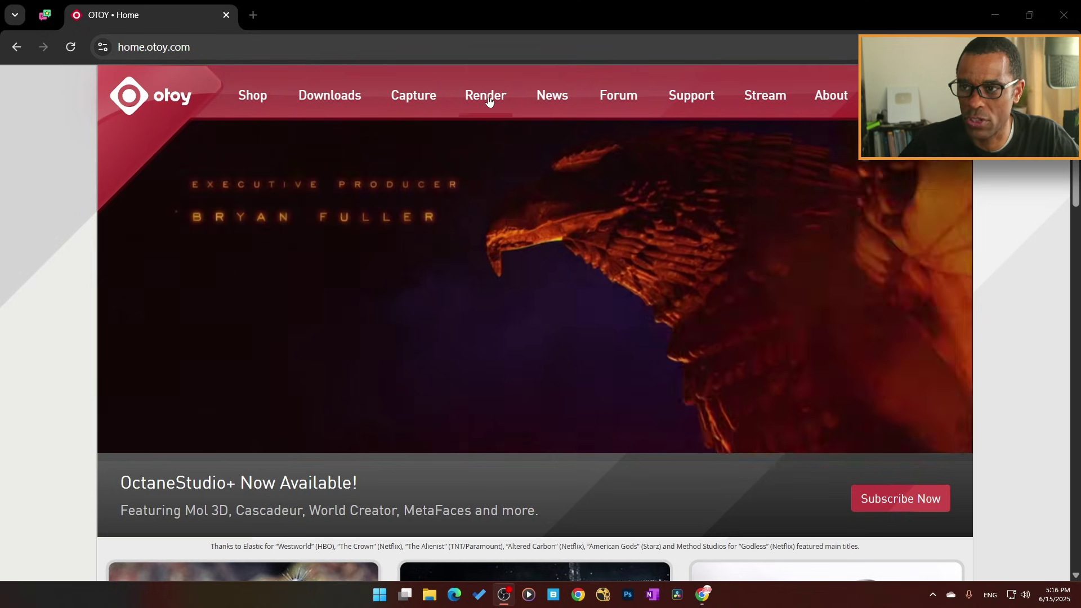
On the OTOY free trial page, choose the OctaneRender Prime free tier
mouse_move(489, 101)
click(503, 133)
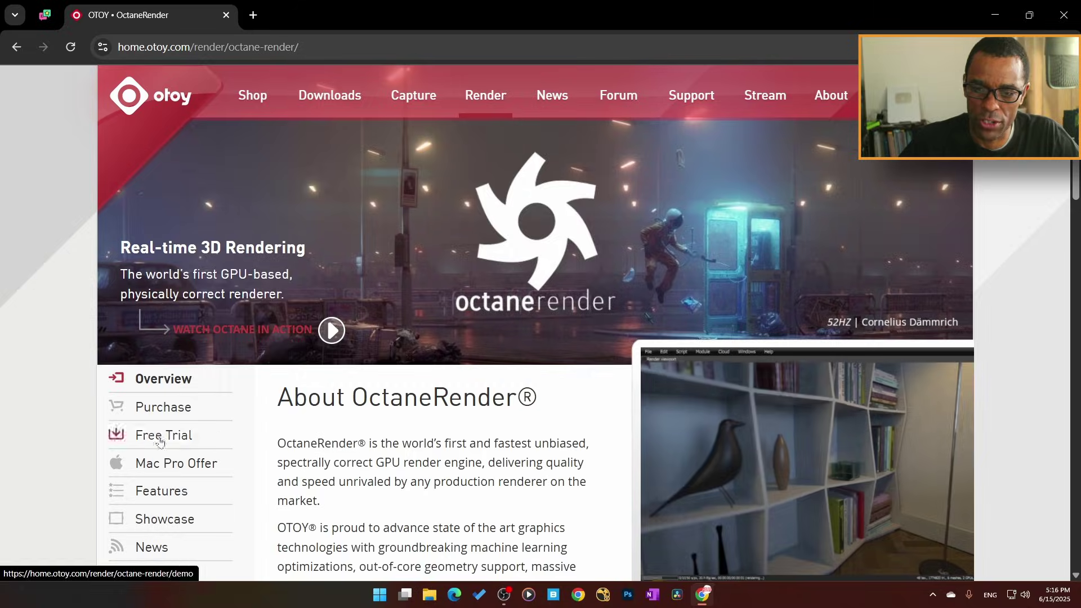
click(159, 437)
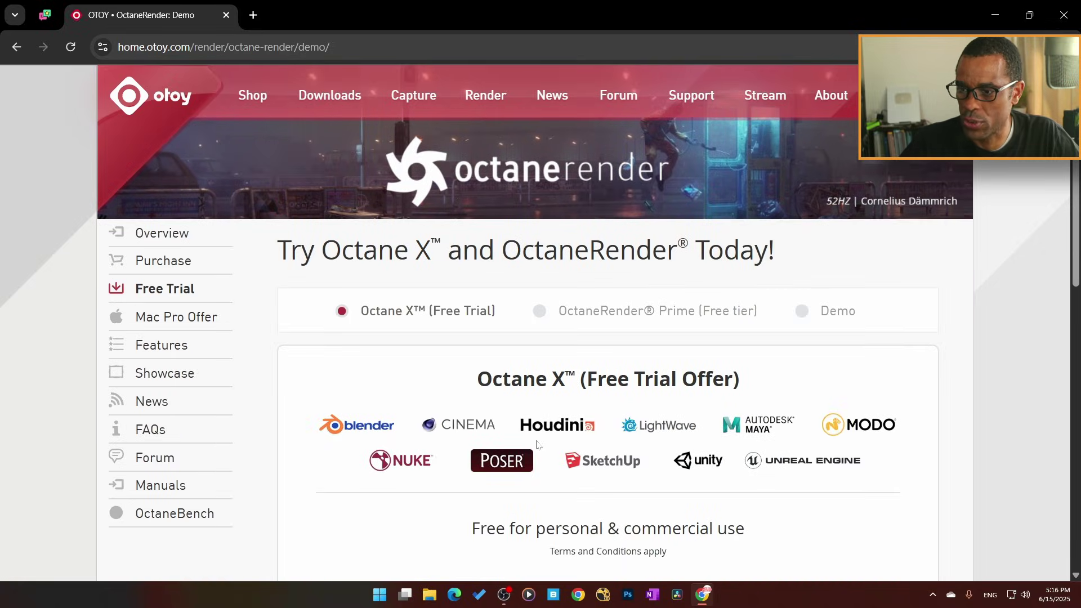
click(545, 314)
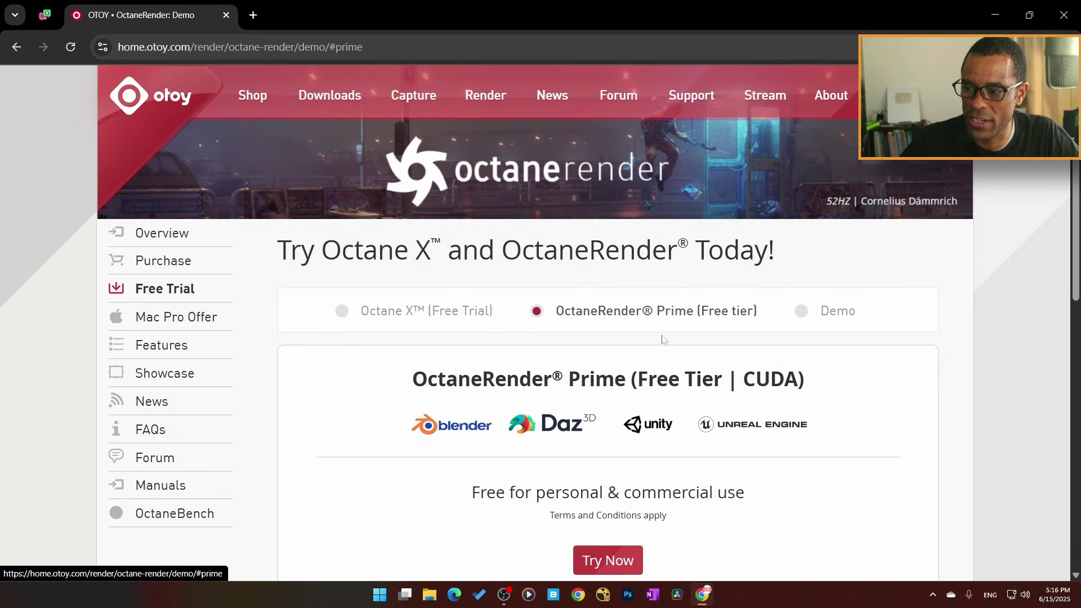
scroll(653, 343, down, 1)
Apply for Prime and download the Windows 2025.2.1 Blender Octane Edition and OctaneServer Prime installers
click(623, 487)
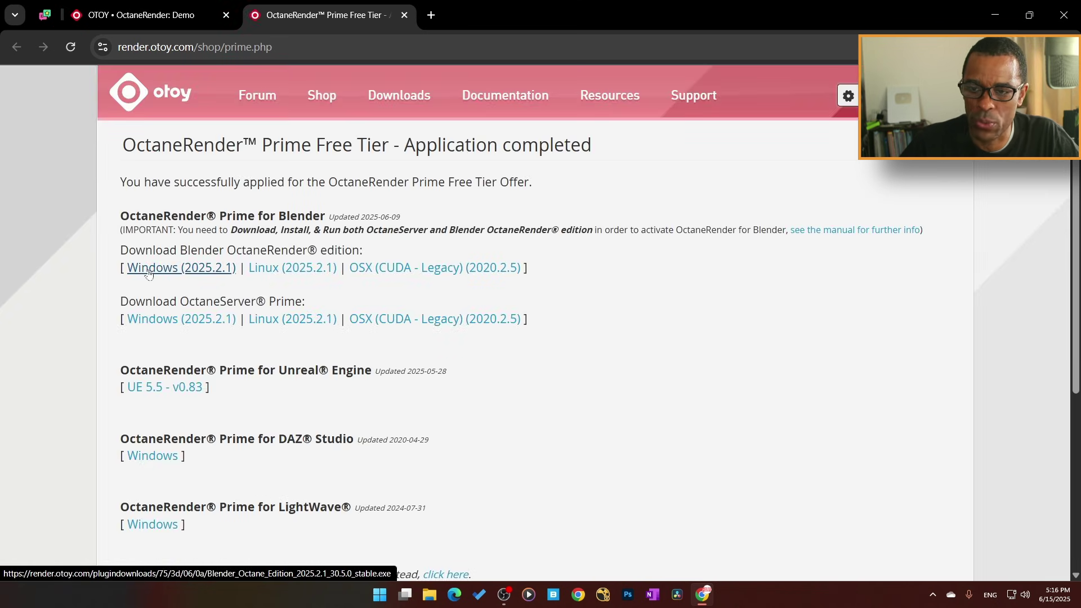
click(149, 270)
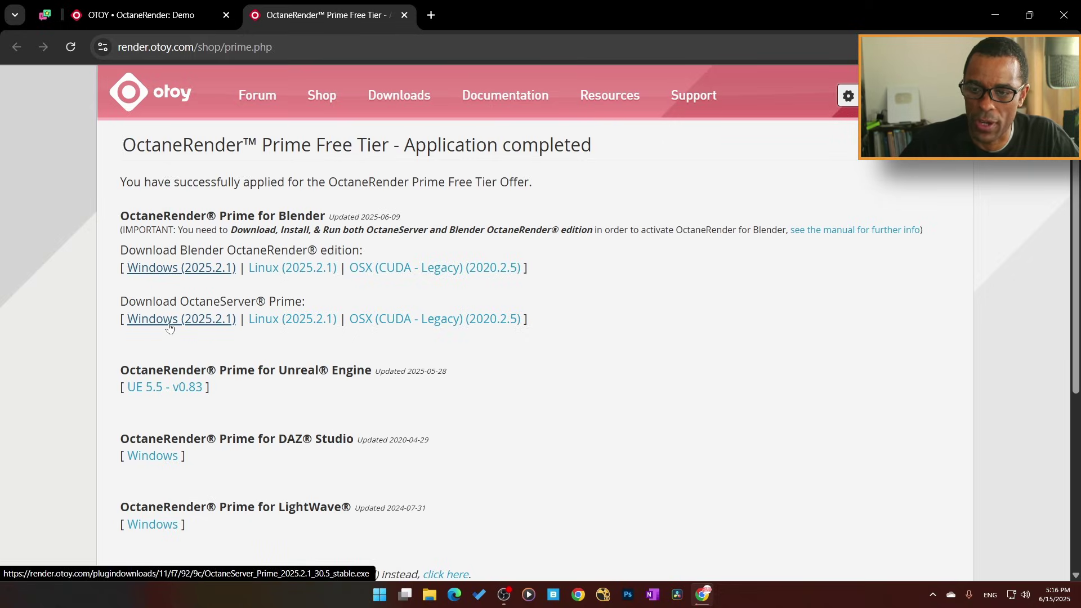
click(169, 323)
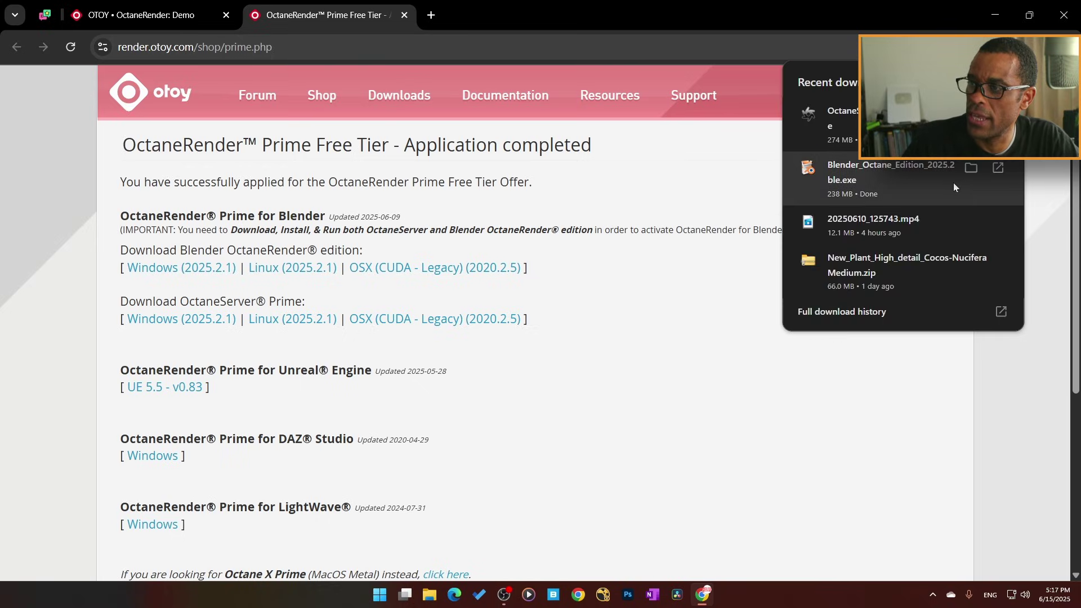
Run the downloaded Blender Octane Edition installer, bypassing the SmartScreen warning with Run anyway
click(973, 172)
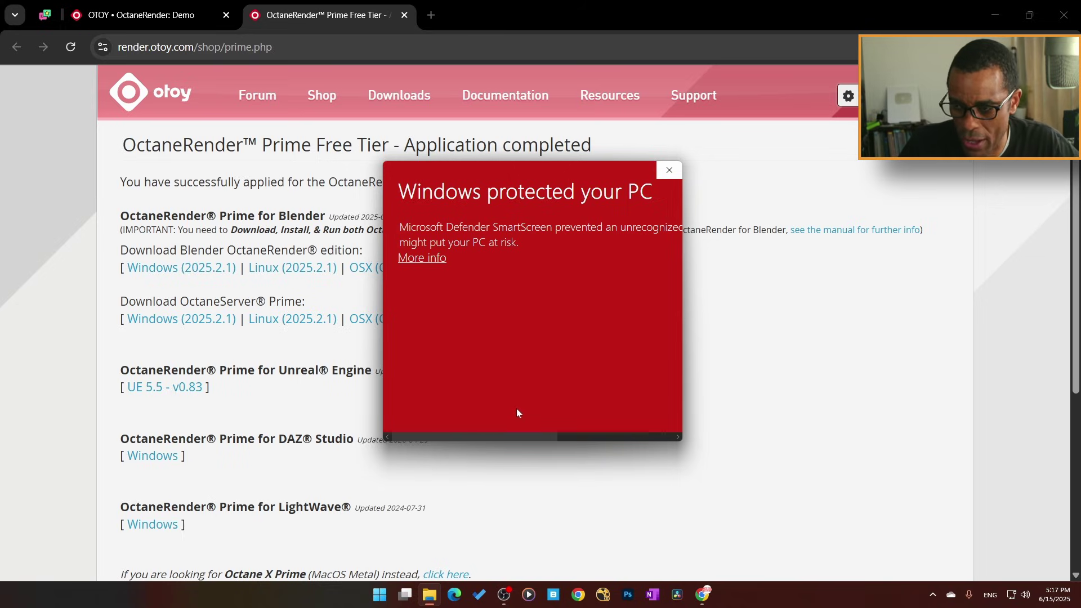
drag(524, 437, 659, 443)
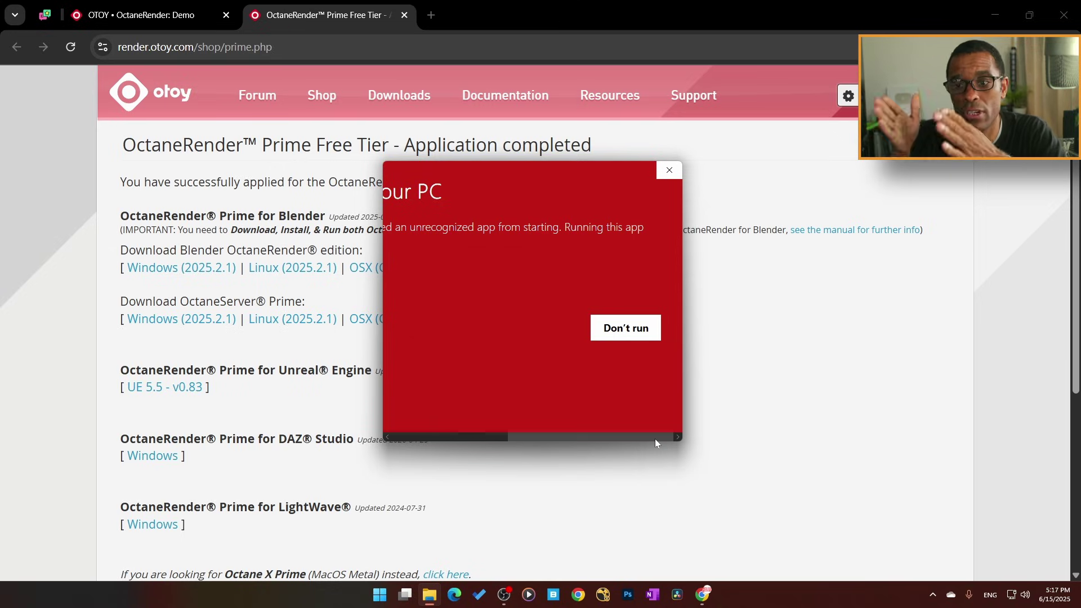
drag(563, 442, 427, 420)
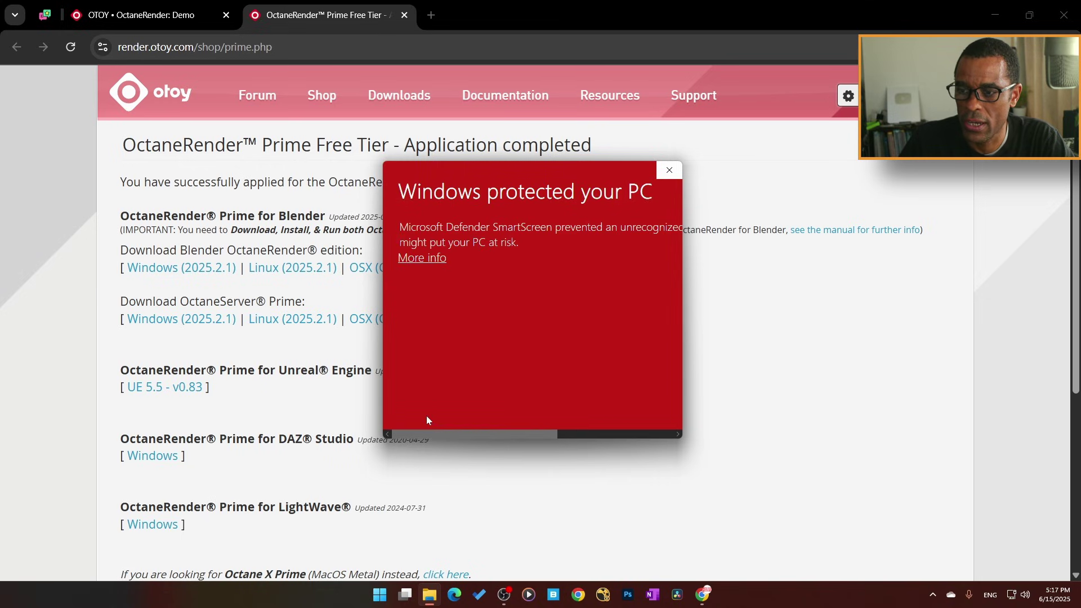
click(430, 260)
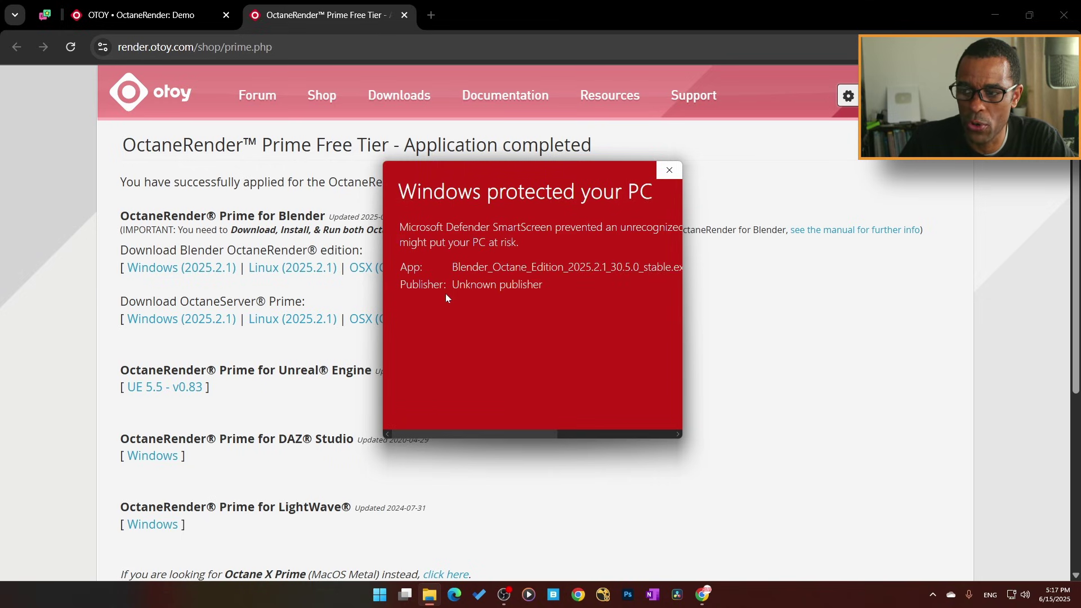
drag(480, 433, 596, 432)
drag(682, 367, 991, 366)
drag(381, 334, 254, 334)
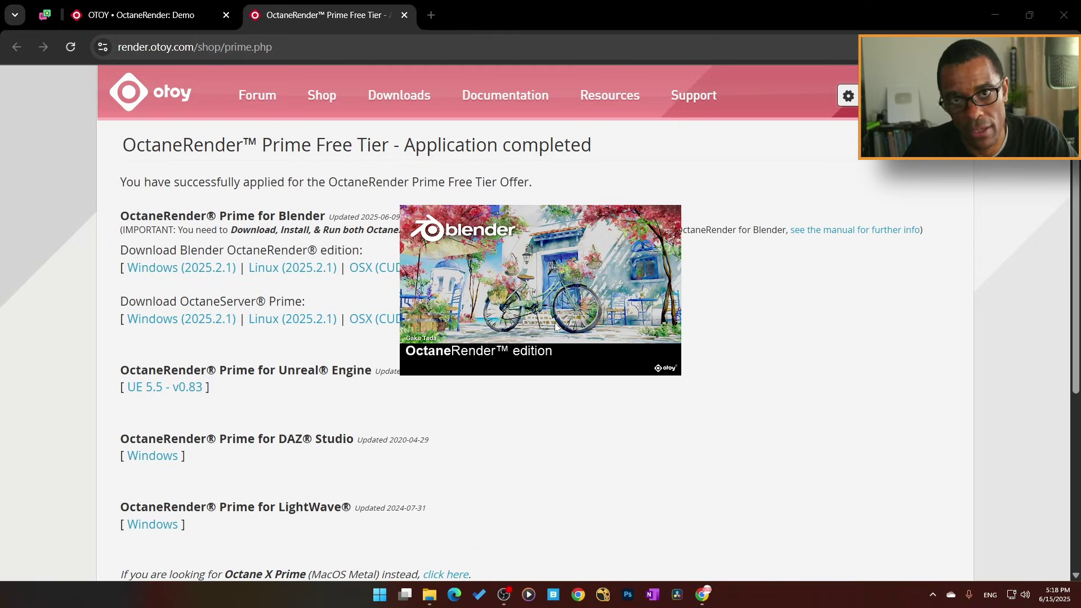
Install Blender OctaneRender edition 2025.2.1 to the default Program Files folder, accepting the license
click(605, 388)
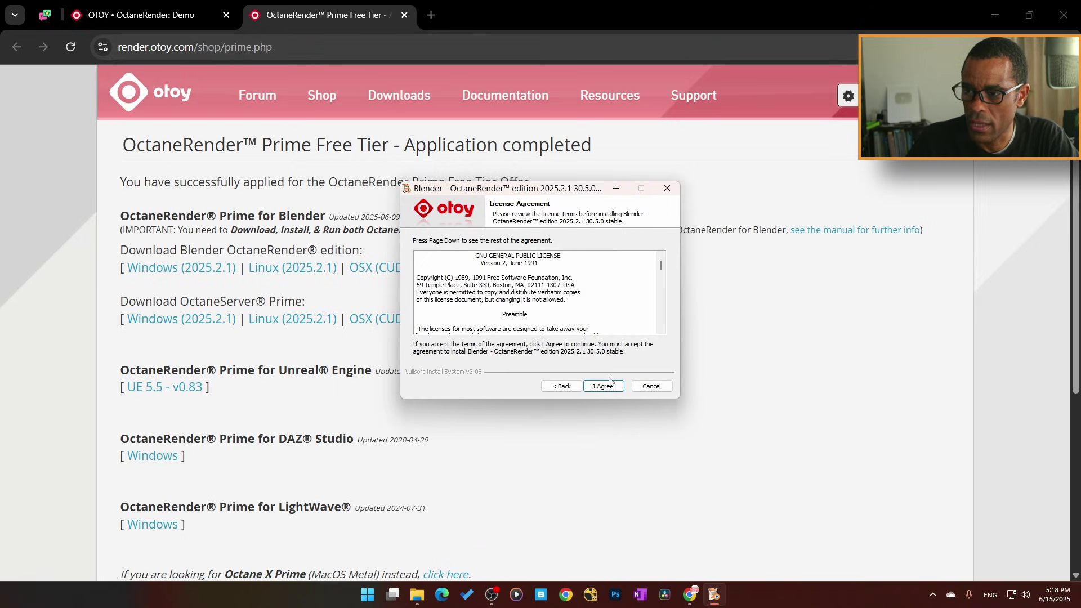
click(604, 387)
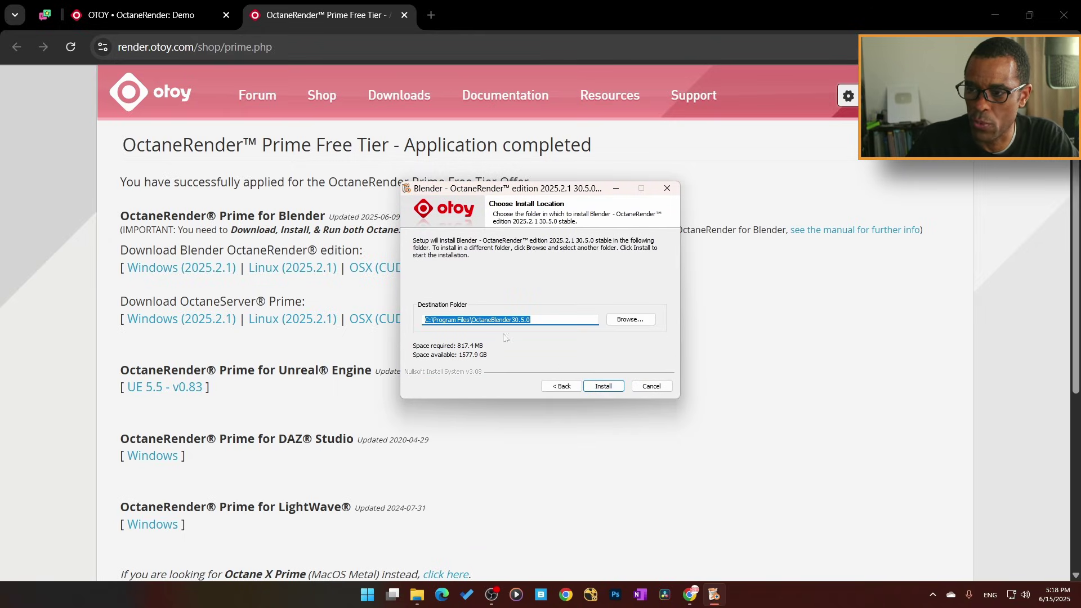
click(604, 386)
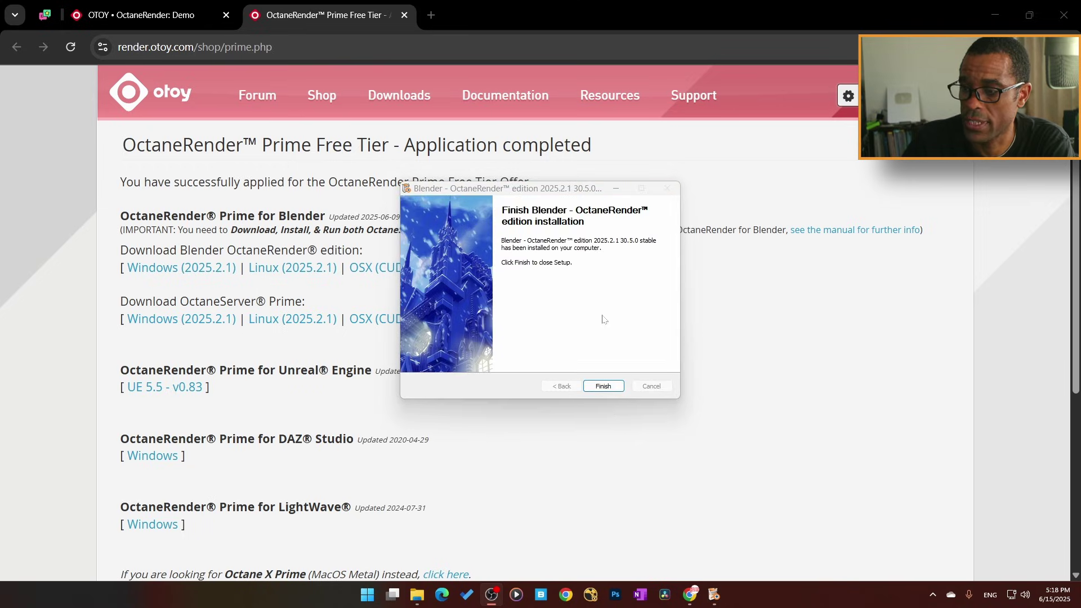
click(604, 387)
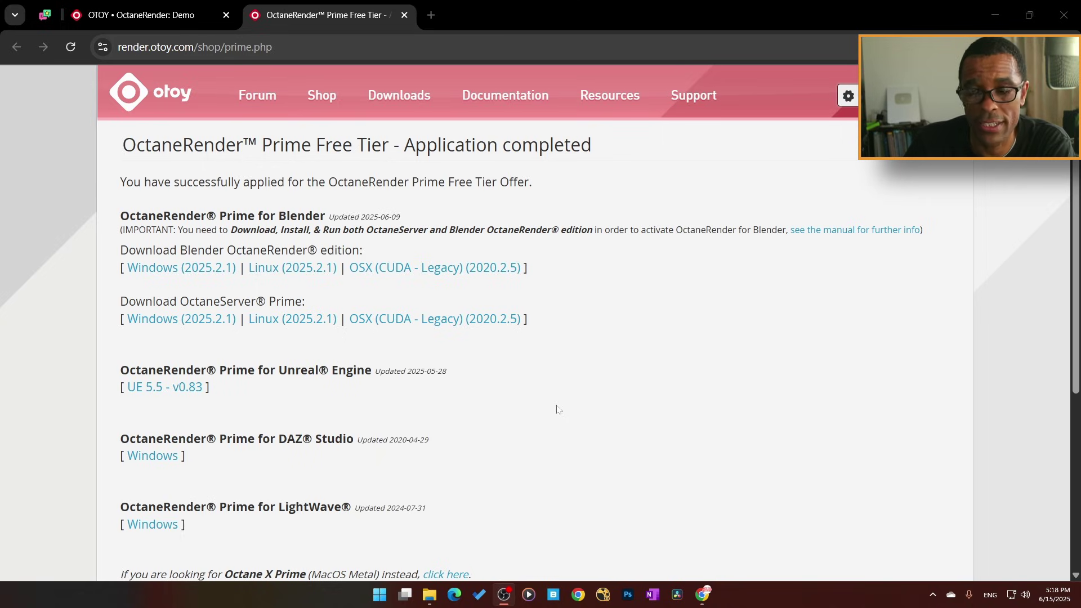
Run the OctaneServer Prime 2025.2.1 installer past SmartScreen and install it to the default folder
key(super+e)
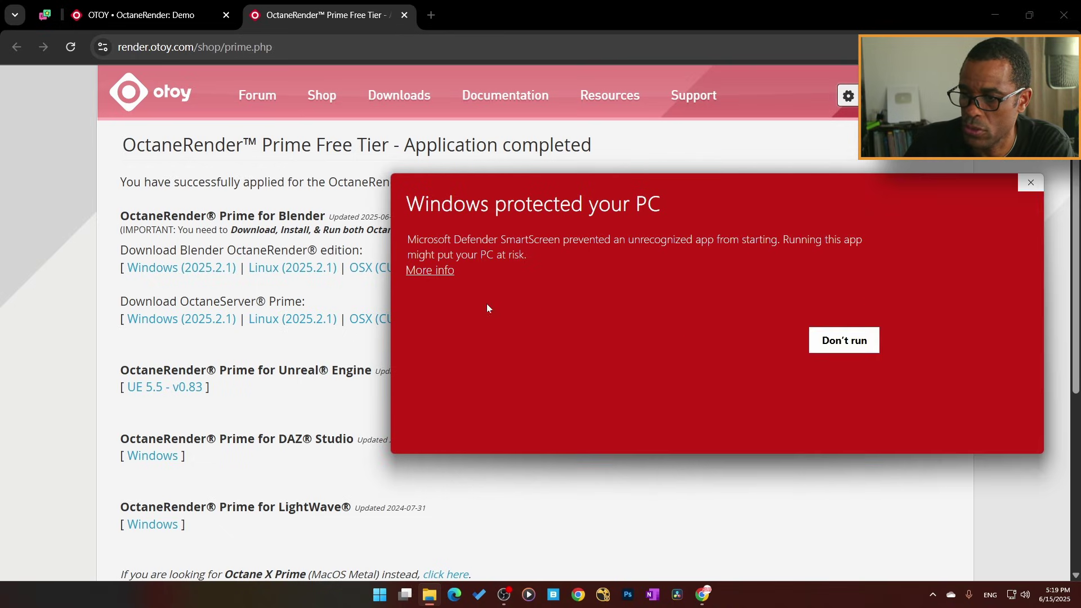
click(426, 272)
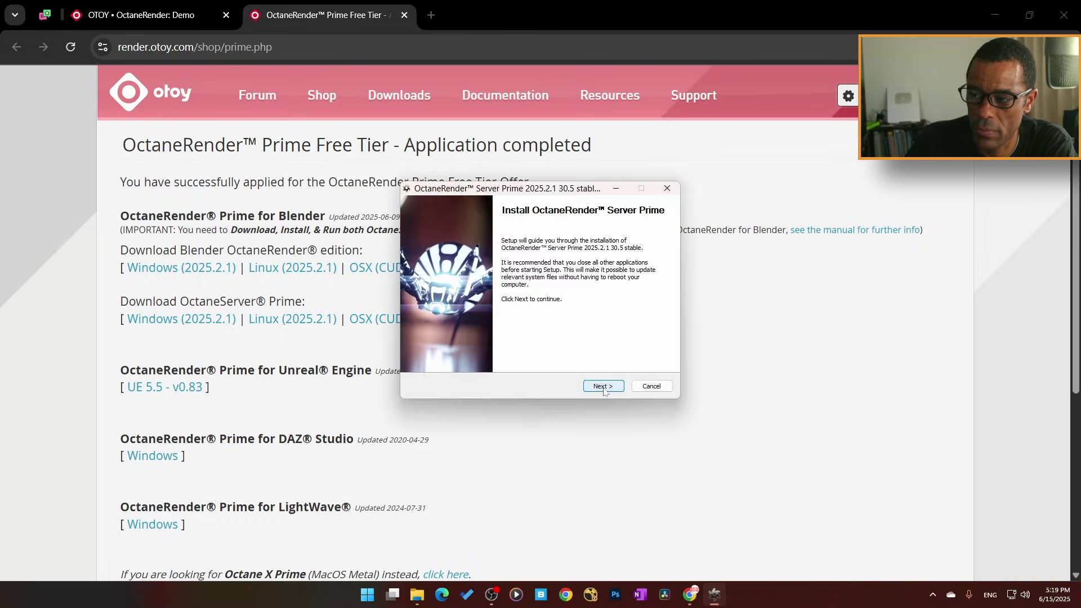
click(601, 387)
click(602, 386)
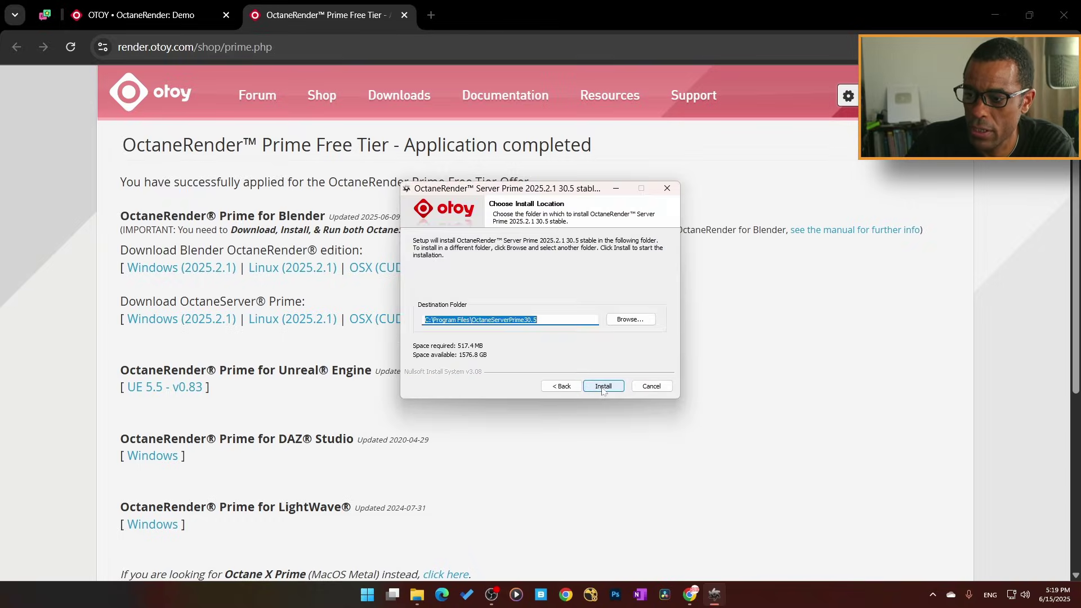
click(603, 386)
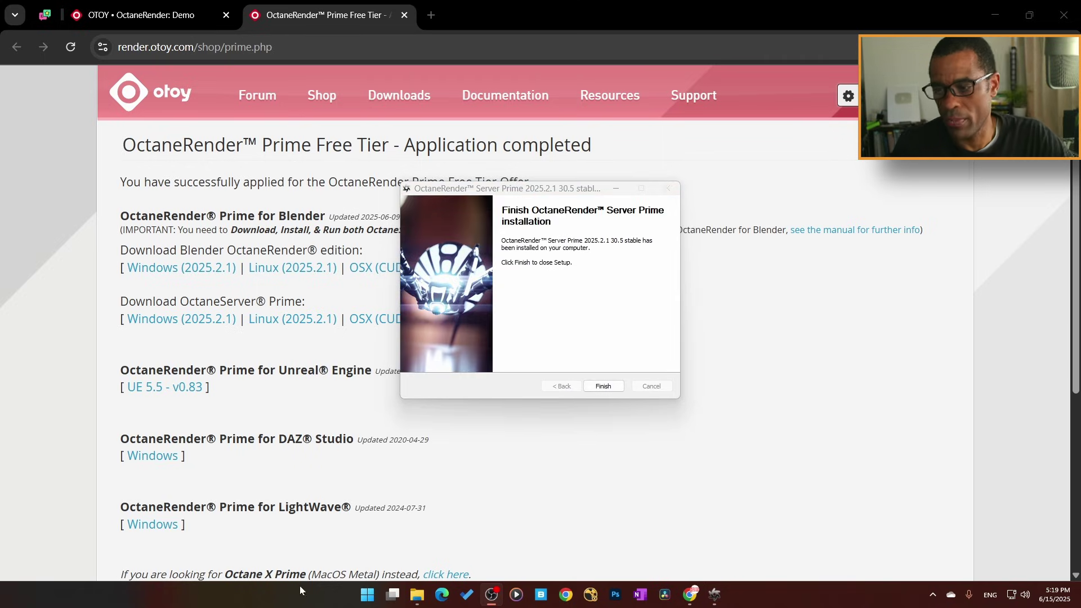
click(603, 387)
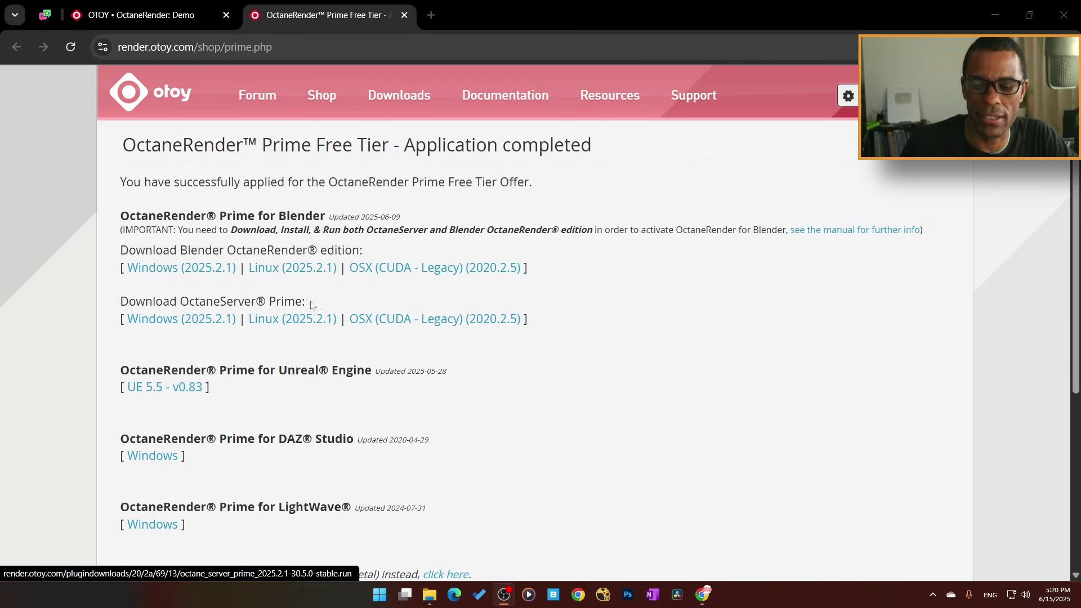
Launch OctaneServer Prime from the Start menu's All apps list and allow it through the firewall
click(1075, 9)
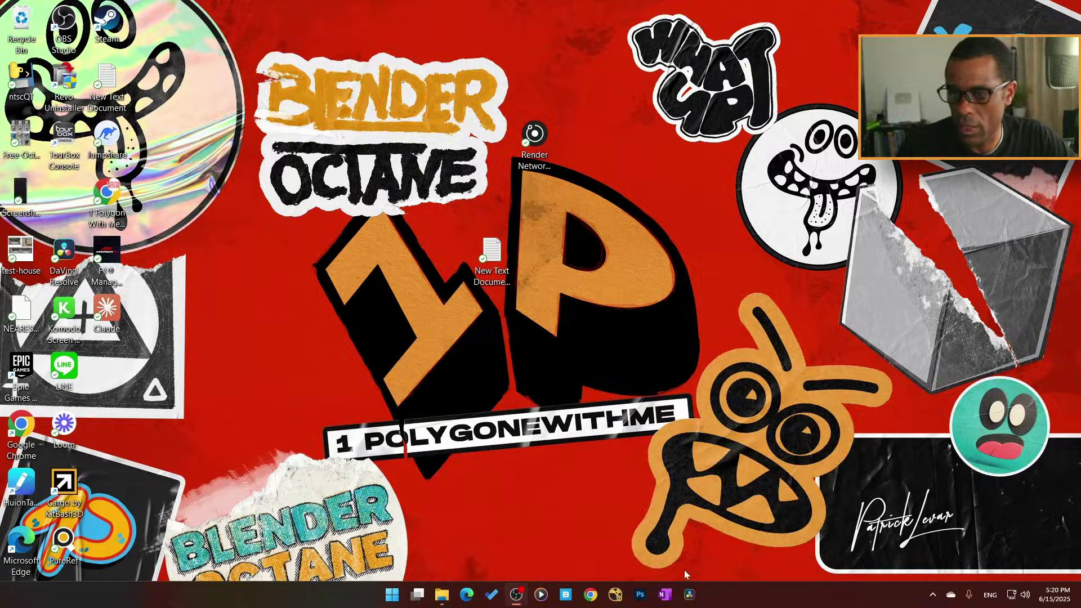
click(387, 601)
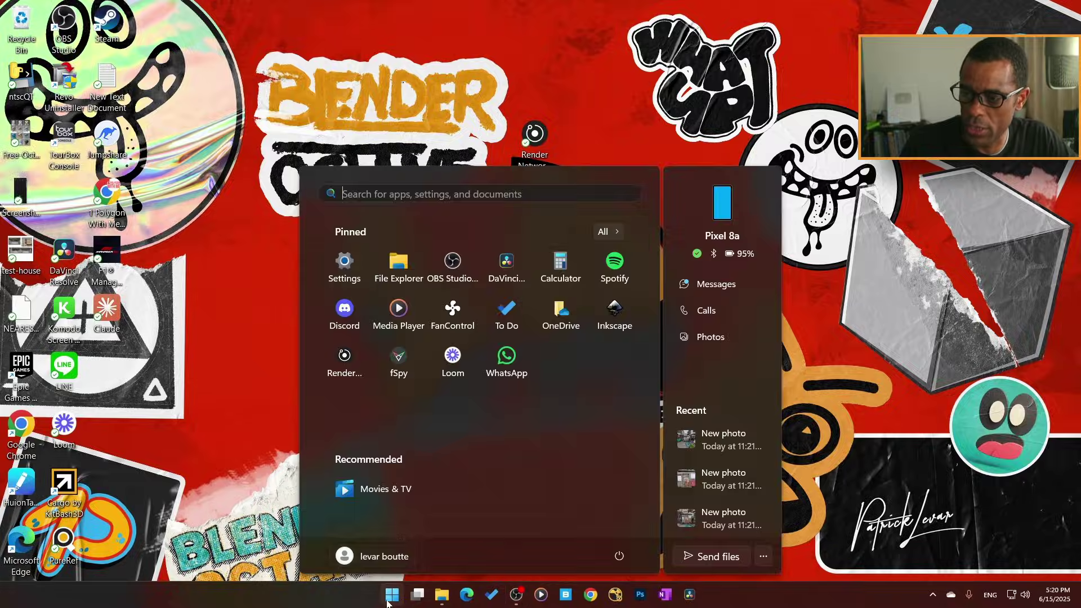
click(608, 232)
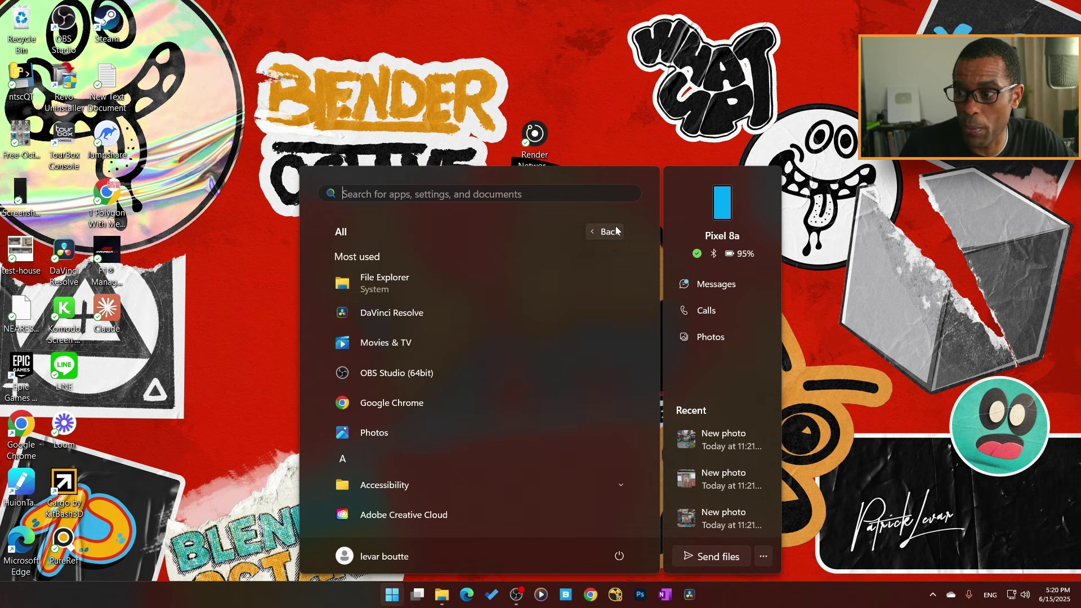
scroll(637, 396, down, 15)
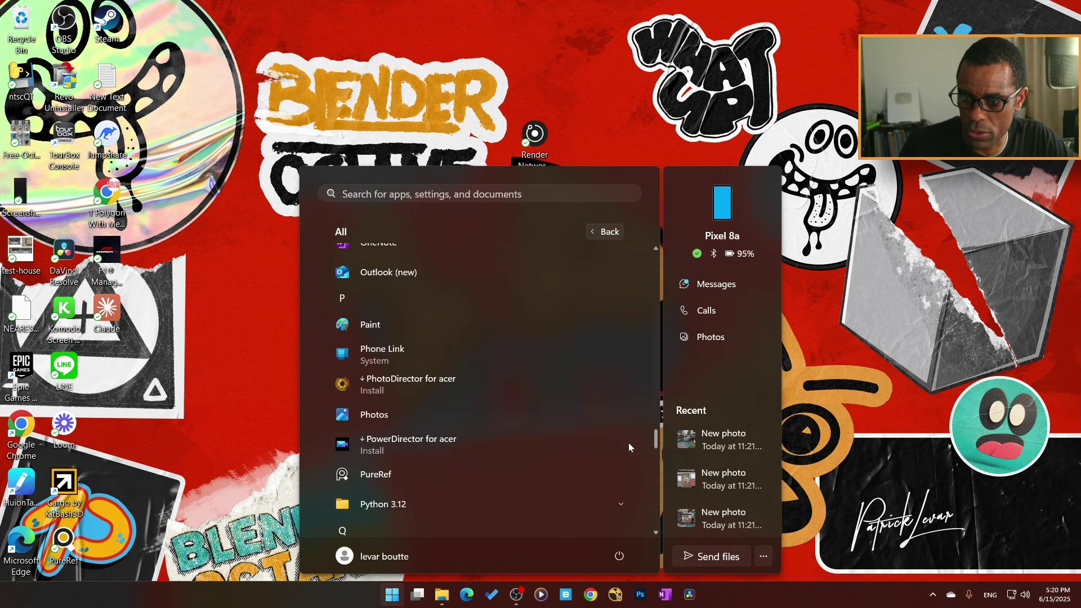
scroll(630, 457, up, 5)
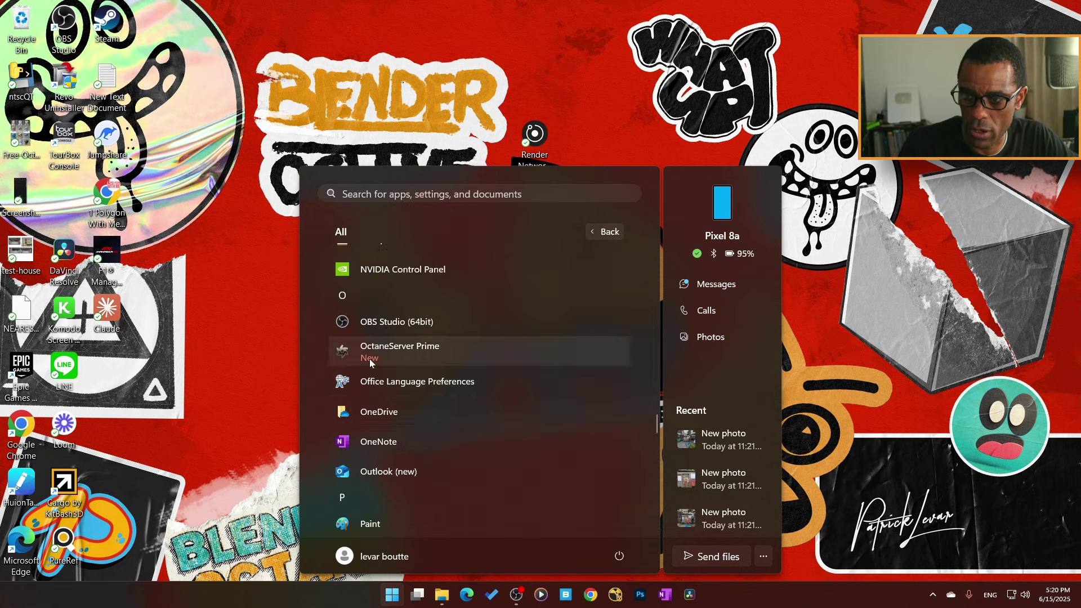
click(389, 353)
click(498, 395)
click(932, 595)
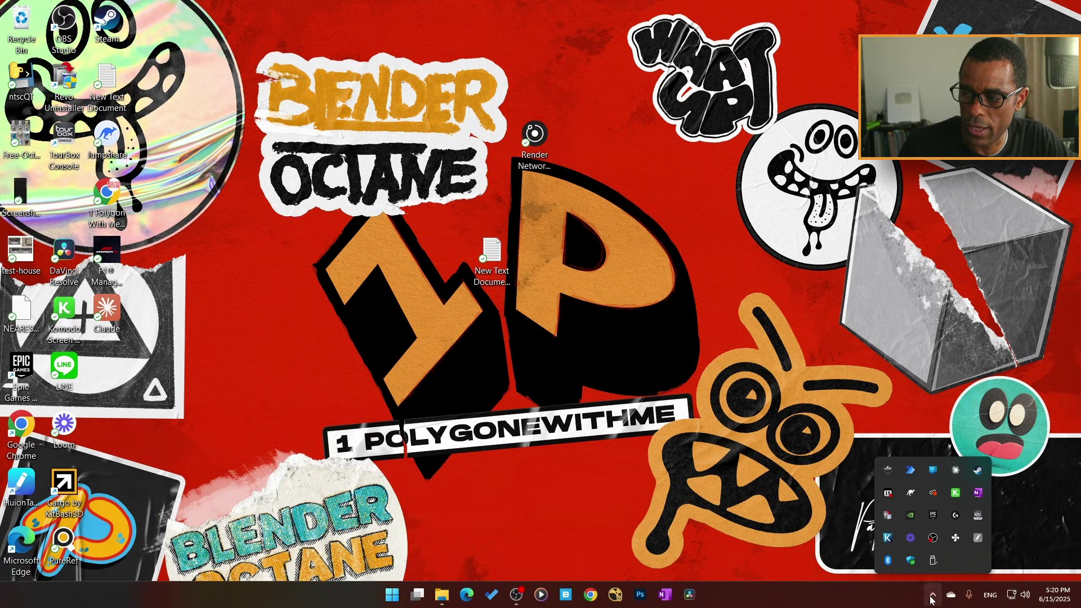
Open Octane's activation status from the tray and activate it online with the OTOY subscription
click(889, 471)
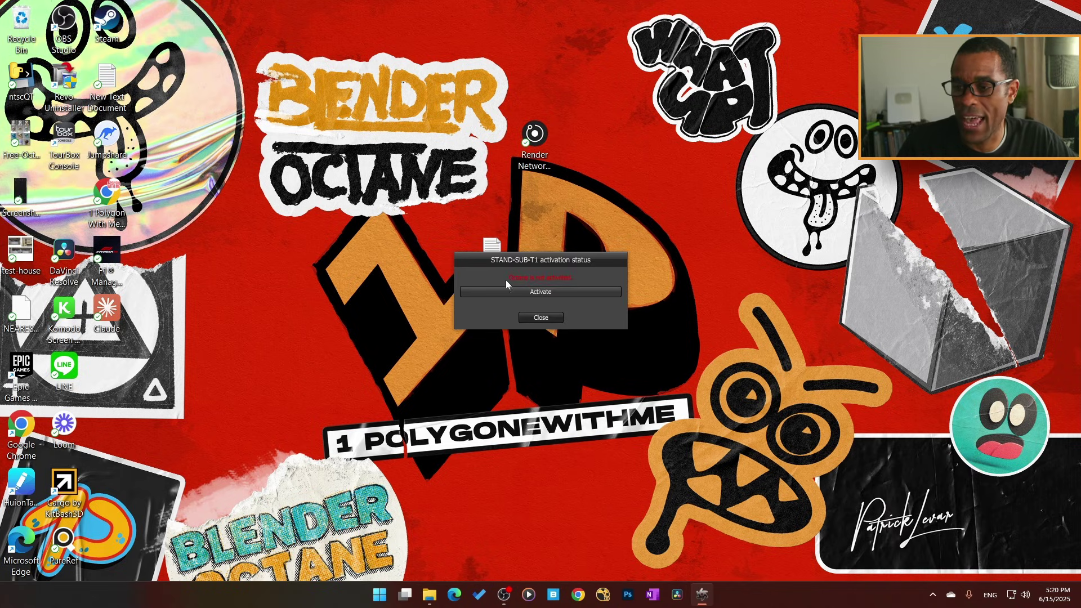
click(509, 288)
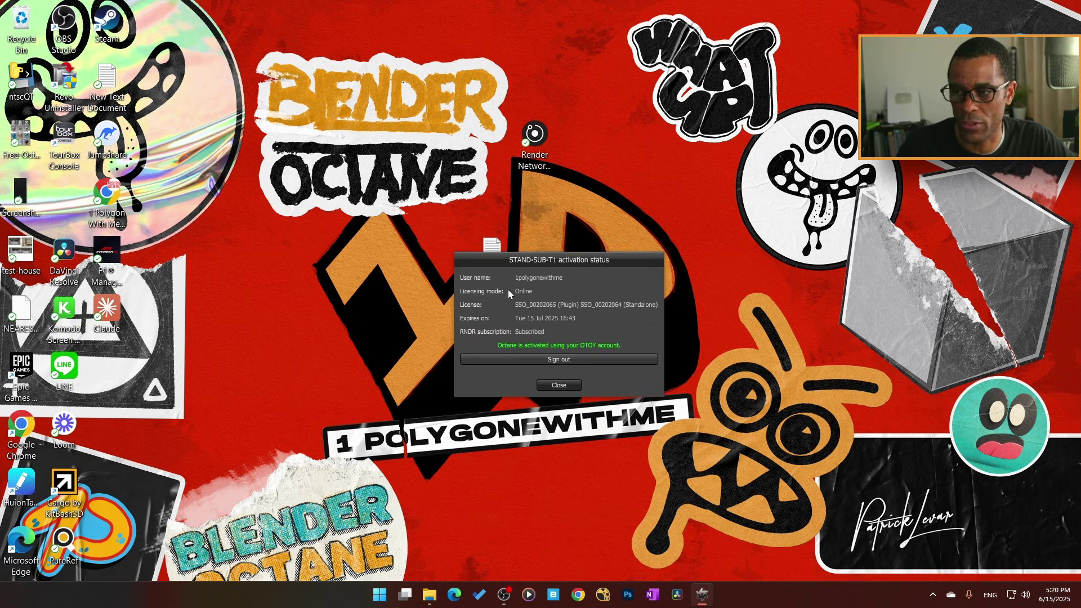
Close the activation window and launch Blender Octane Edition from the All apps list
click(552, 385)
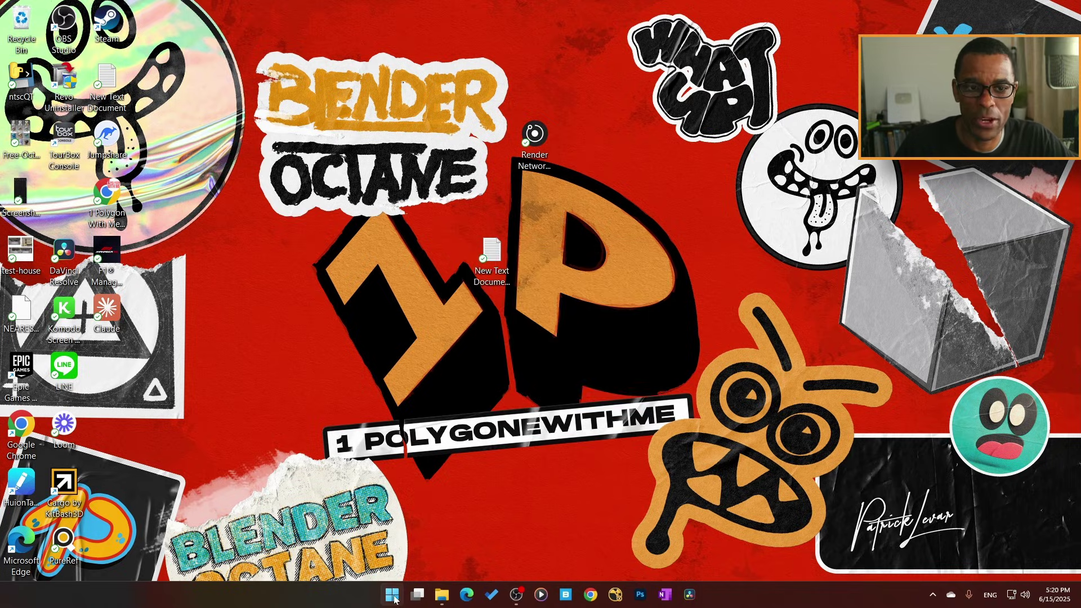
click(393, 597)
click(607, 233)
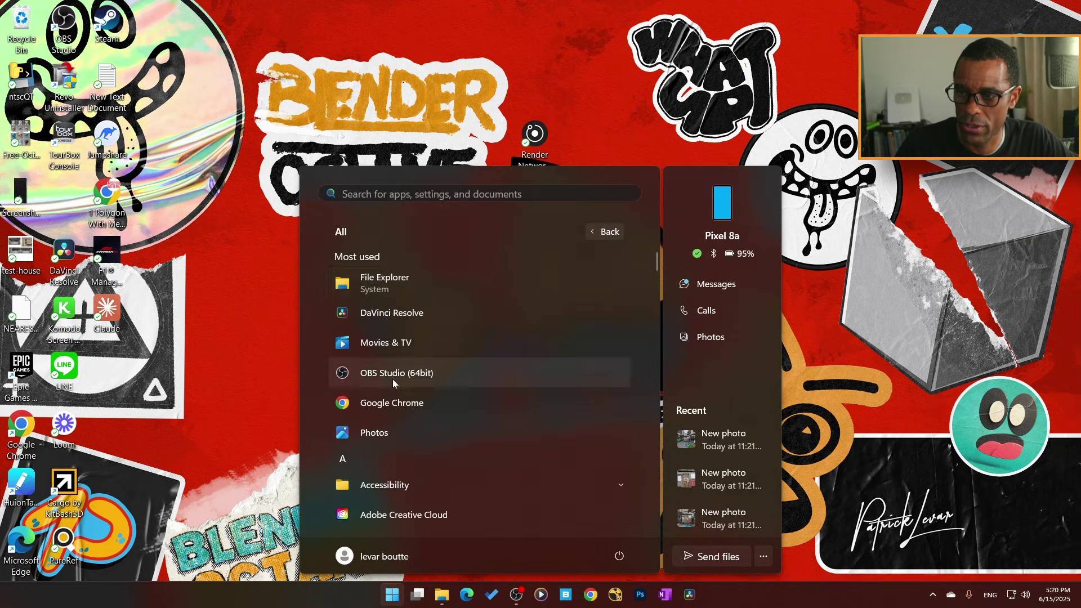
scroll(386, 393, down, 4)
click(400, 395)
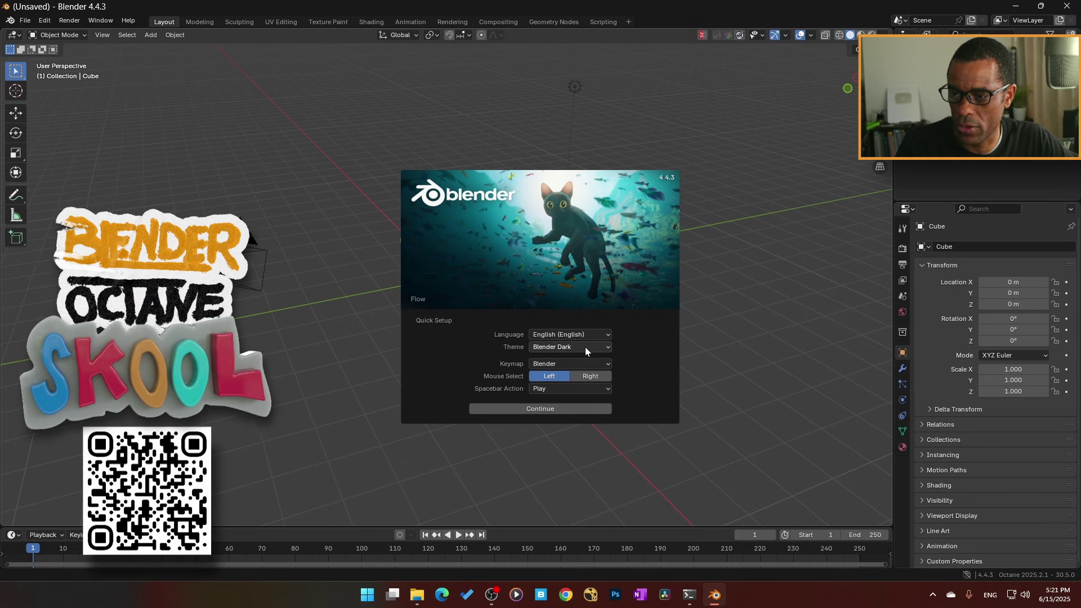
Finish quick setup keeping the Blender Dark theme, then bring up the File > New templates
click(586, 347)
click(585, 347)
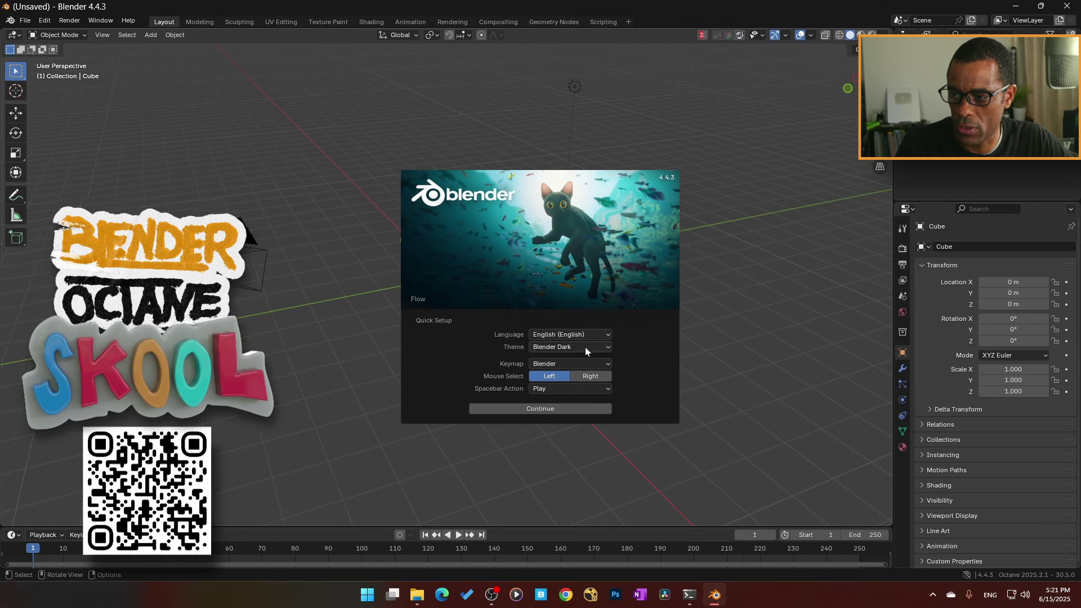
click(560, 410)
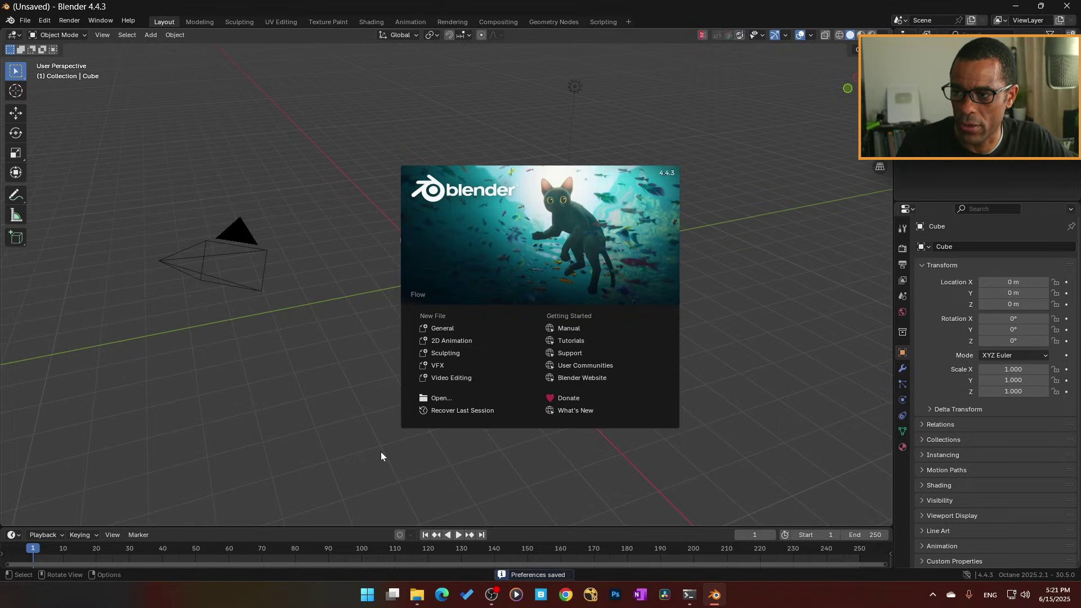
click(381, 452)
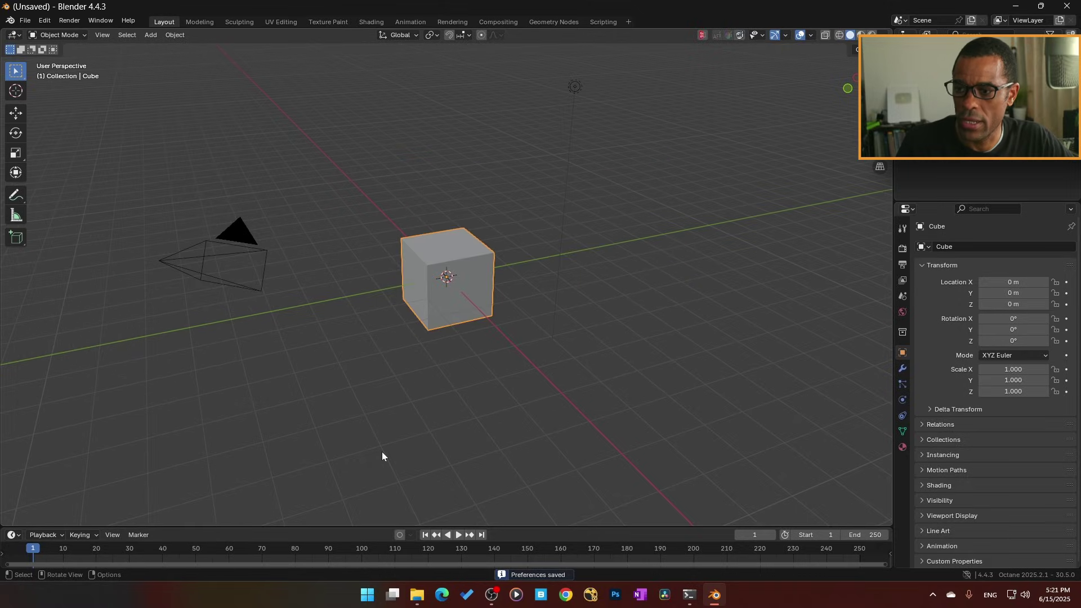
click(25, 20)
mouse_move(30, 29)
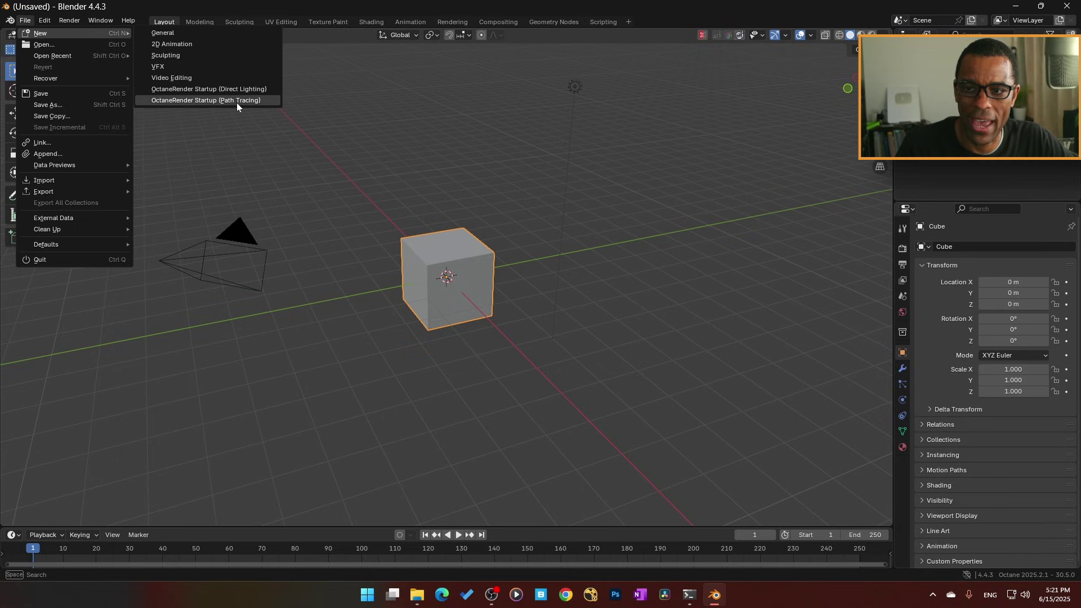
Start an OctaneRender Startup (Path Tracing) scene and view its cube in Rendered shading
click(190, 101)
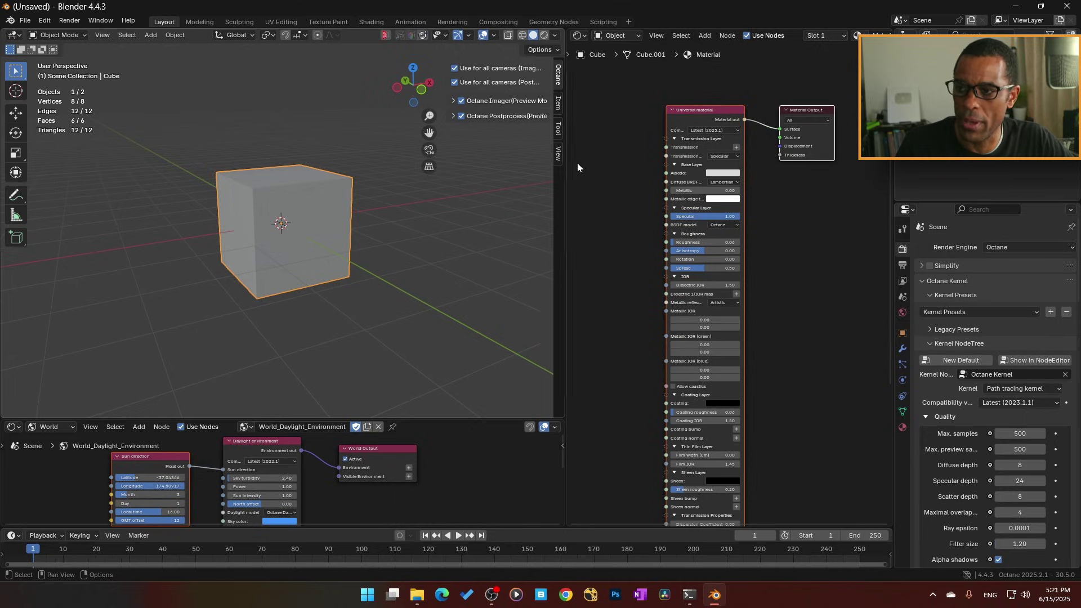
click(544, 35)
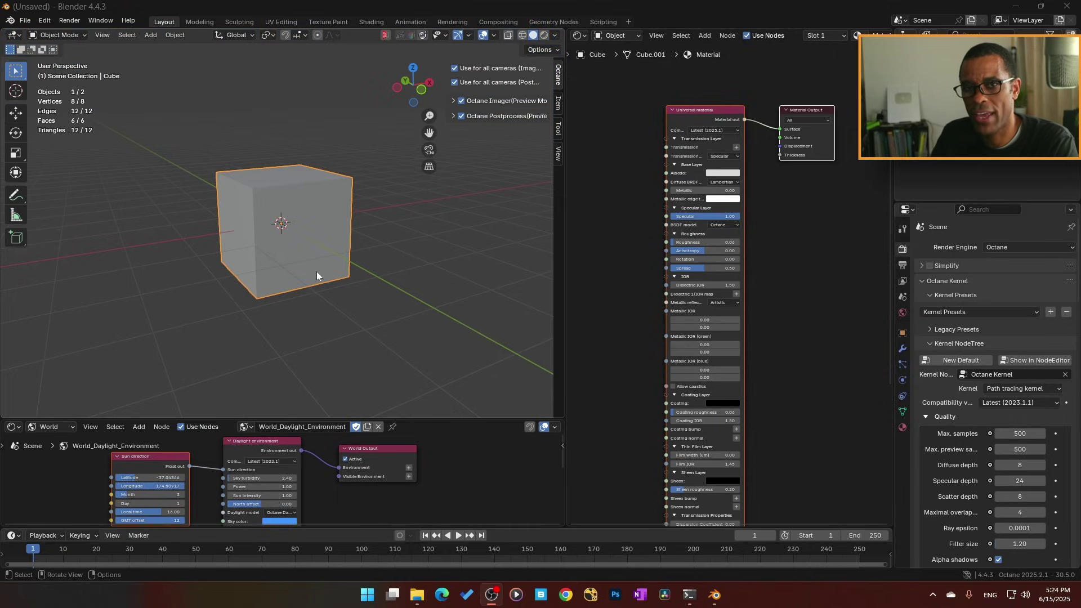
click(544, 35)
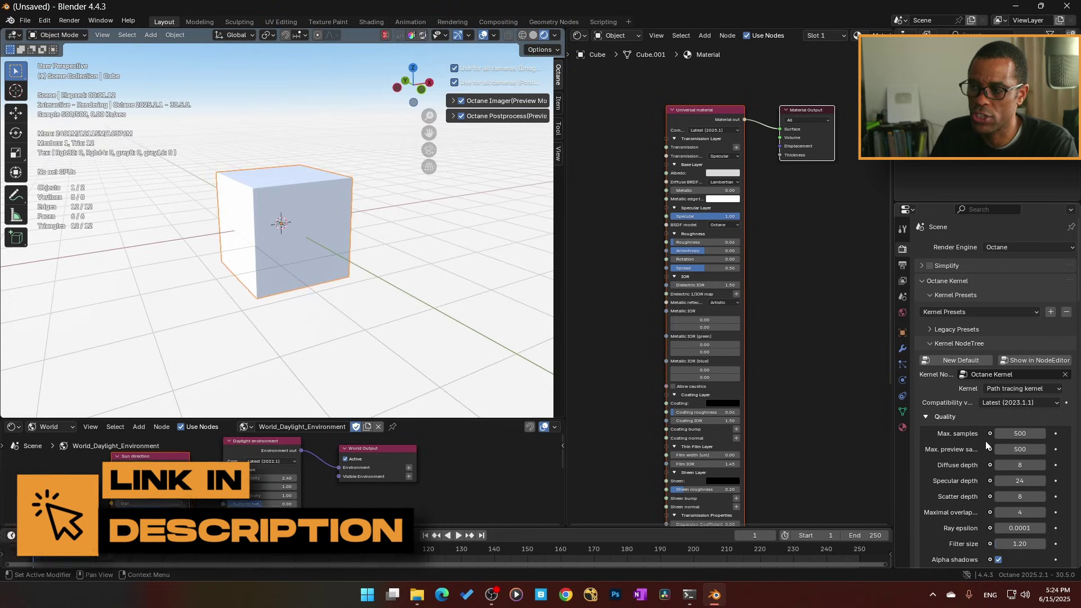
middle_drag(377, 282, 318, 228)
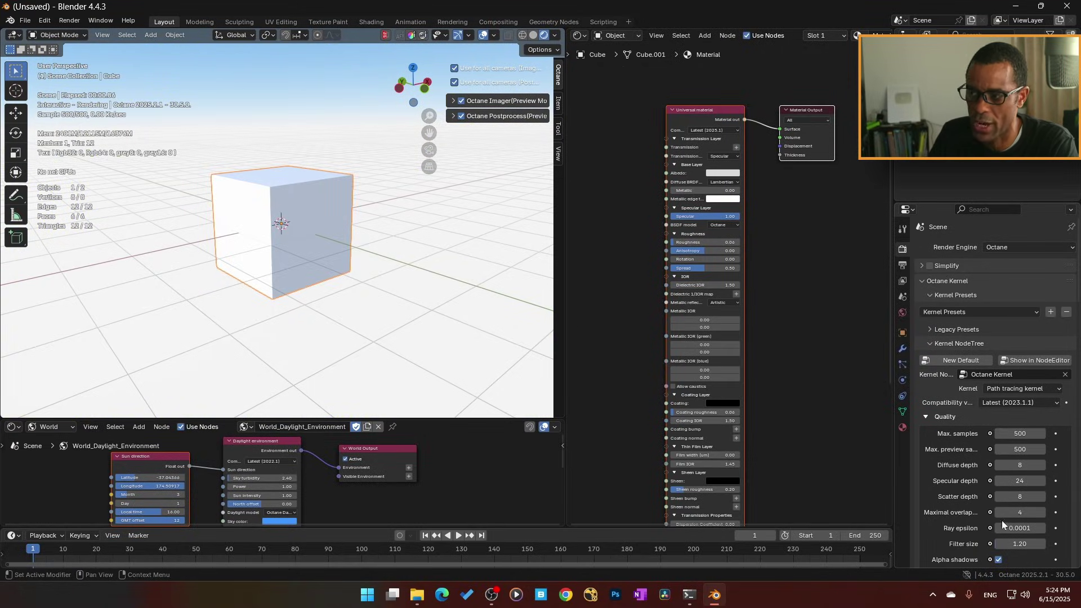
Review the render properties: path tracing kernel at 500 samples
scroll(983, 523, down, 4)
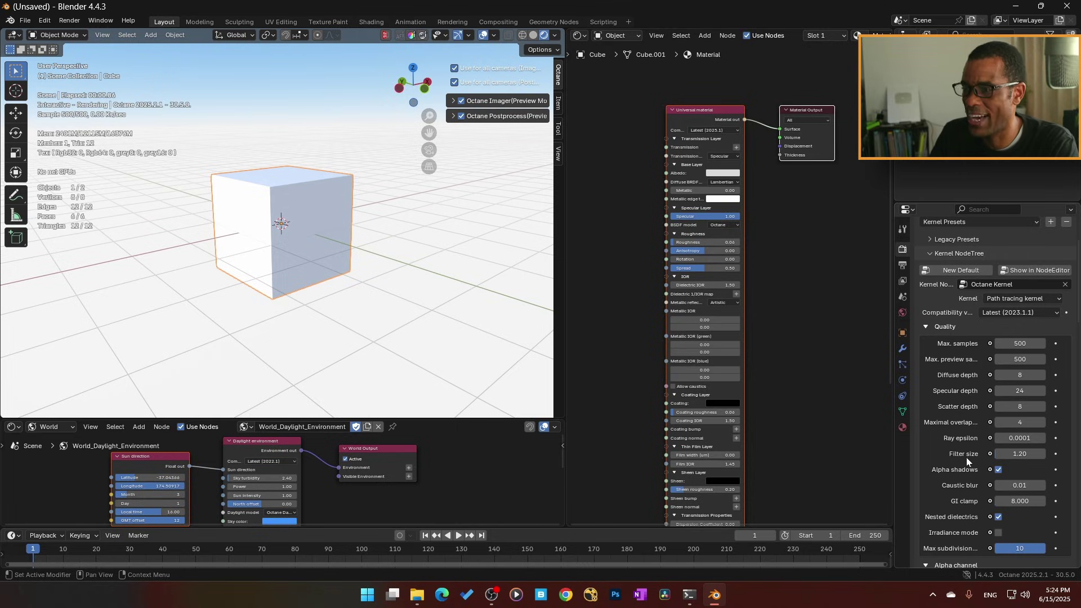
scroll(964, 454, down, 2)
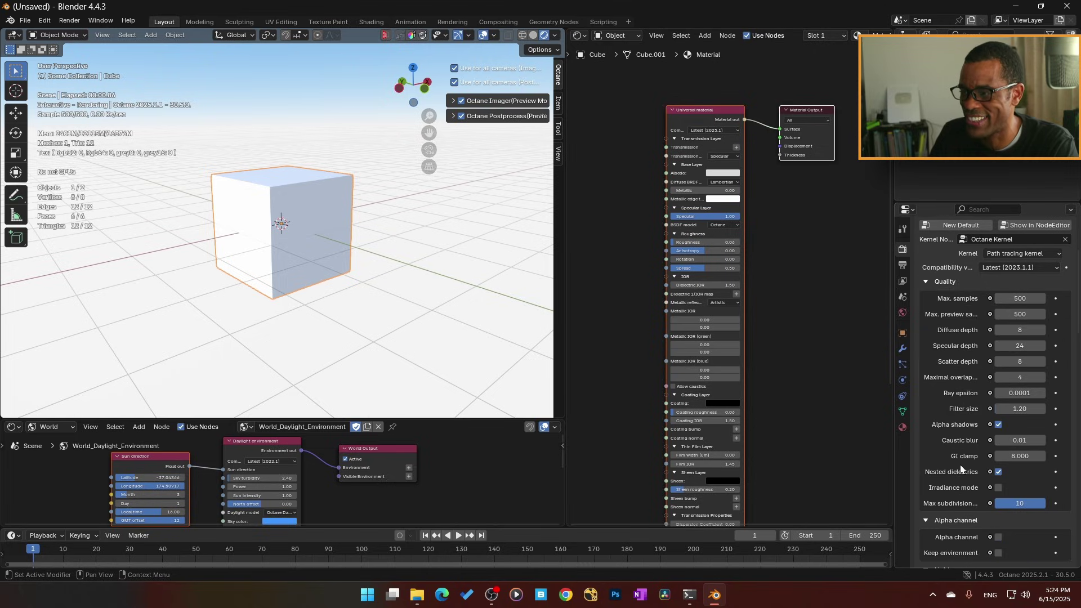
scroll(965, 454, up, 3)
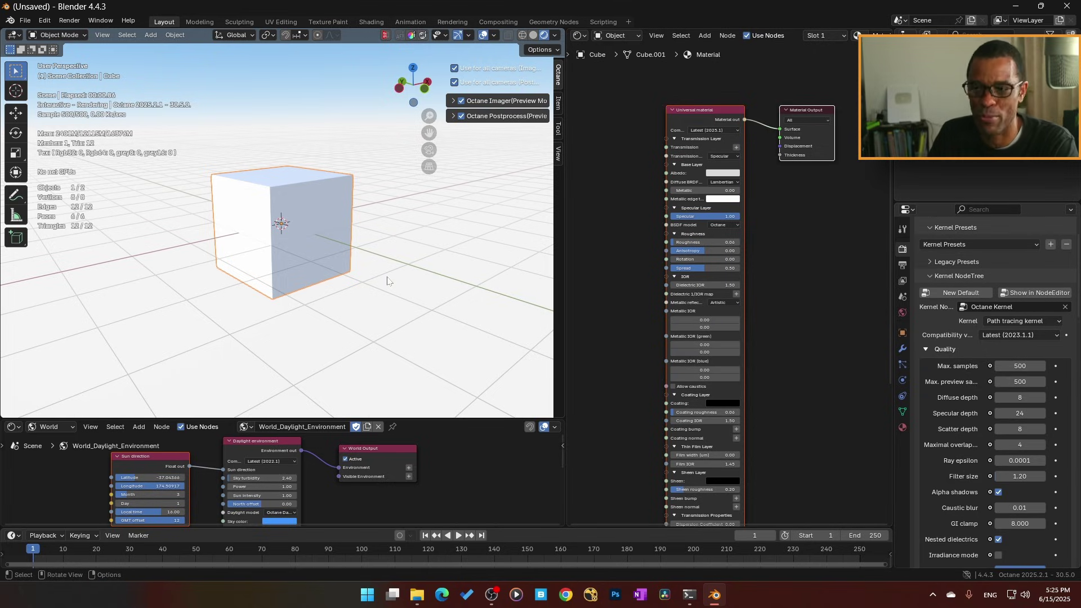
scroll(972, 448, down, 15)
scroll(972, 448, up, 15)
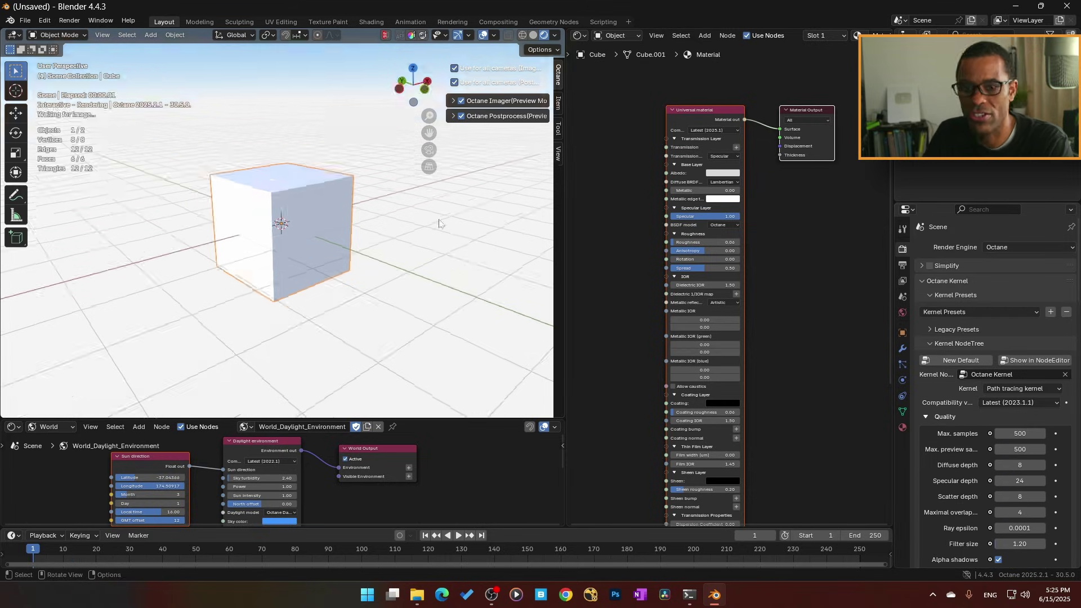
click(26, 21)
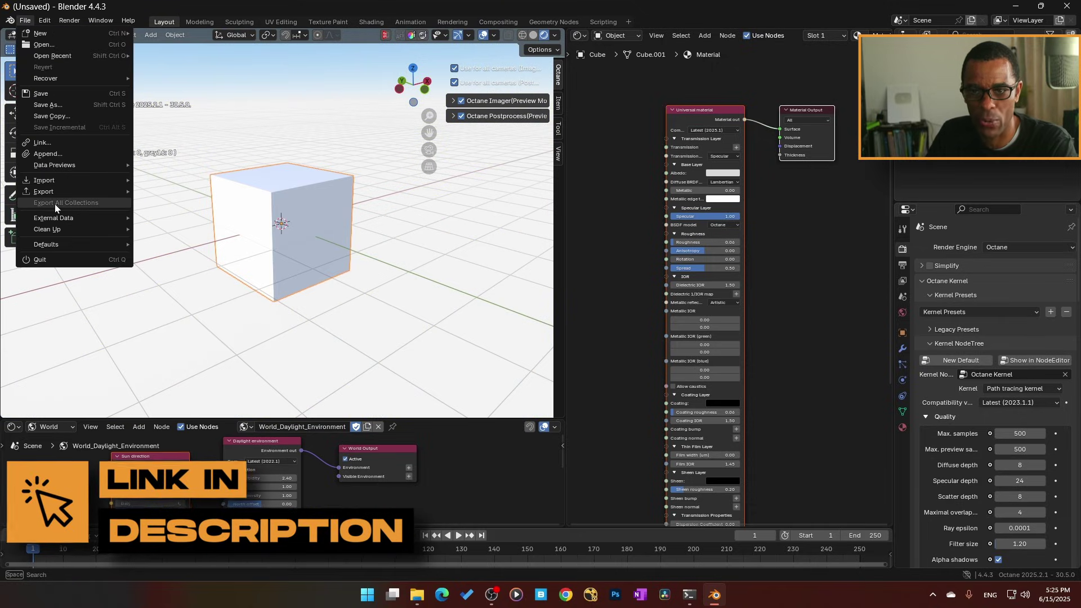
Open Startup File_V3.blend and preview the standing figure's bedroom in Octane Rendered shading
mouse_move(52, 191)
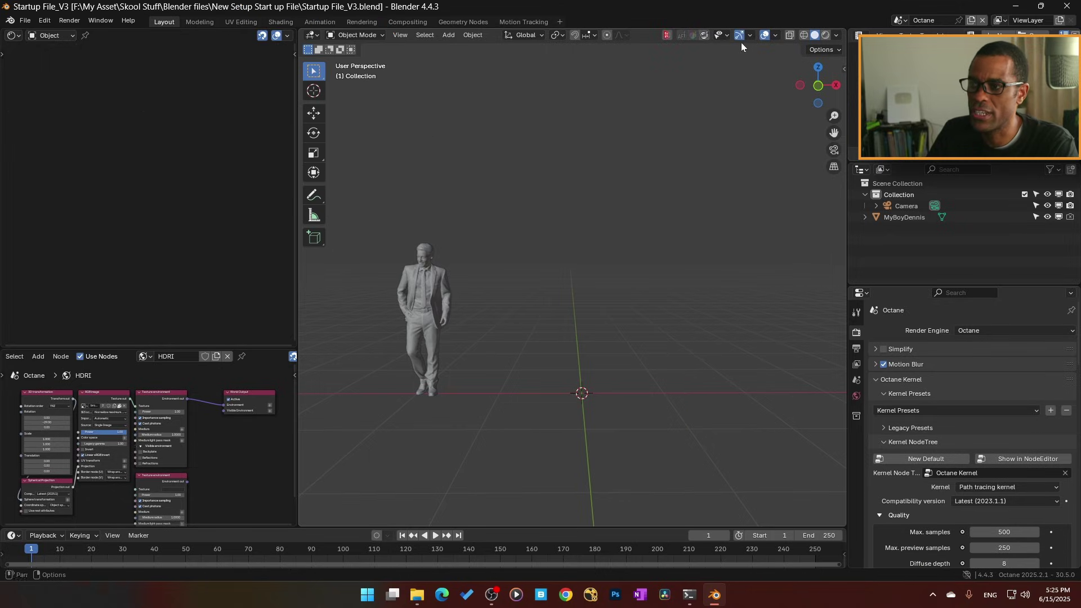
key(z)
scroll(877, 441, down, 7)
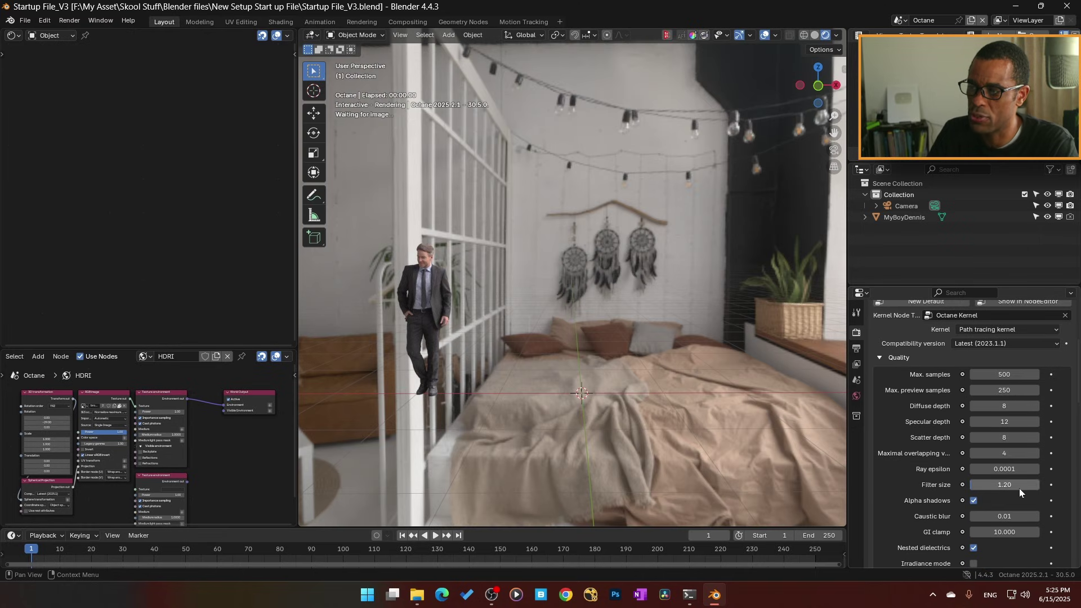
scroll(1019, 488, down, 3)
scroll(995, 506, down, 2)
scroll(992, 494, down, 3)
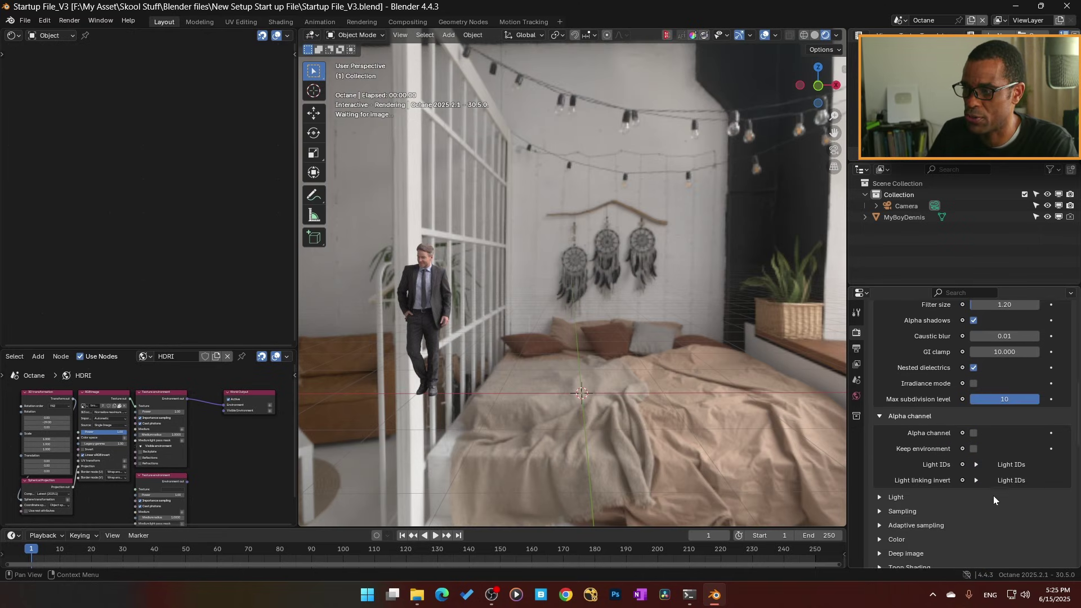
scroll(989, 492, up, 4)
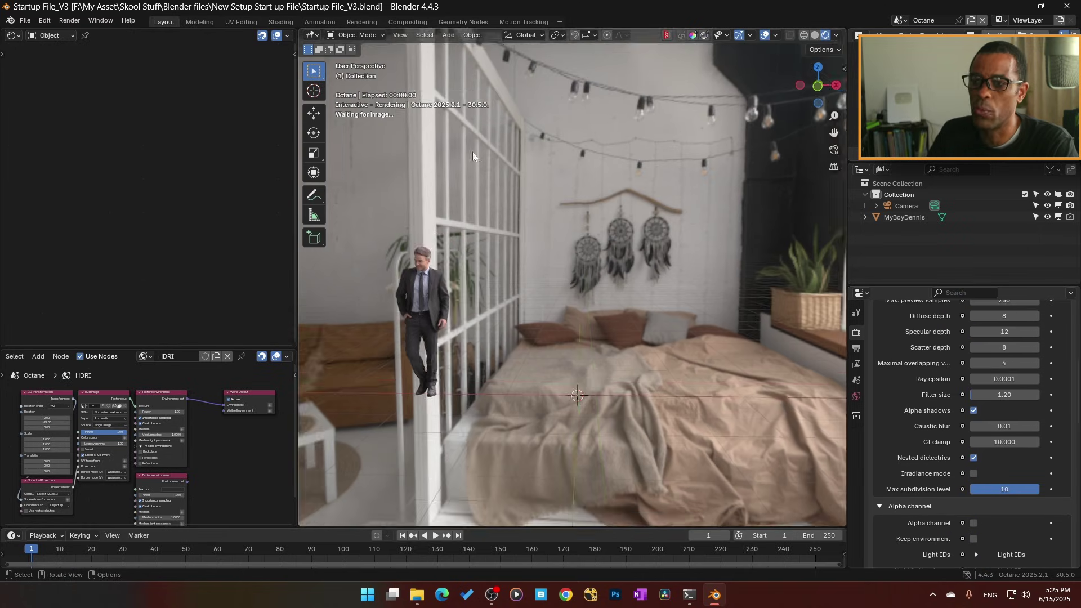
Switch to the Cycles scene and view the bedroom in Rendered shading from a frontal angle
click(814, 36)
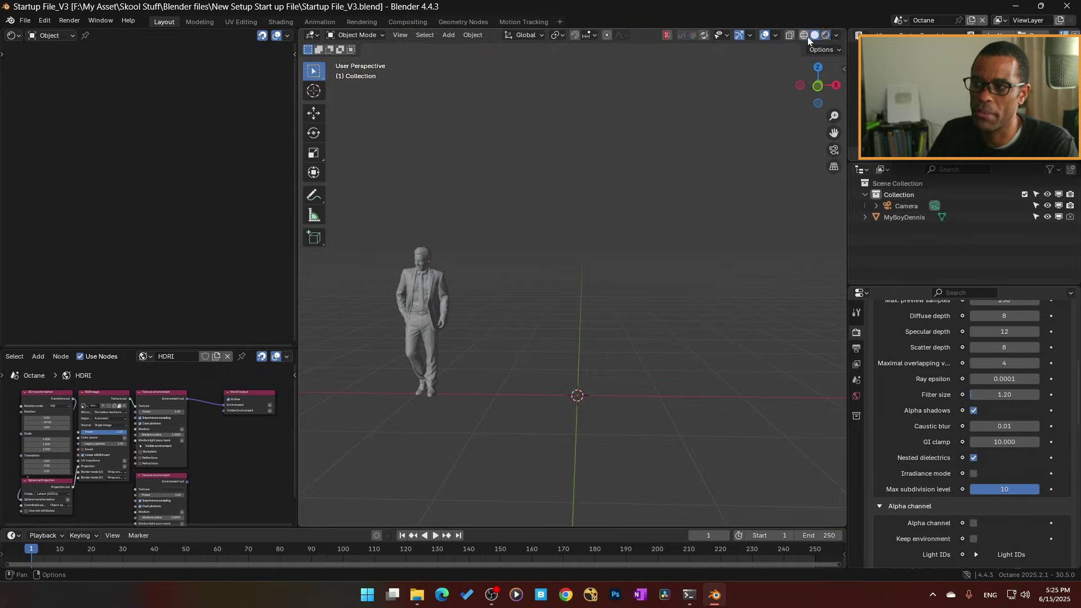
click(900, 20)
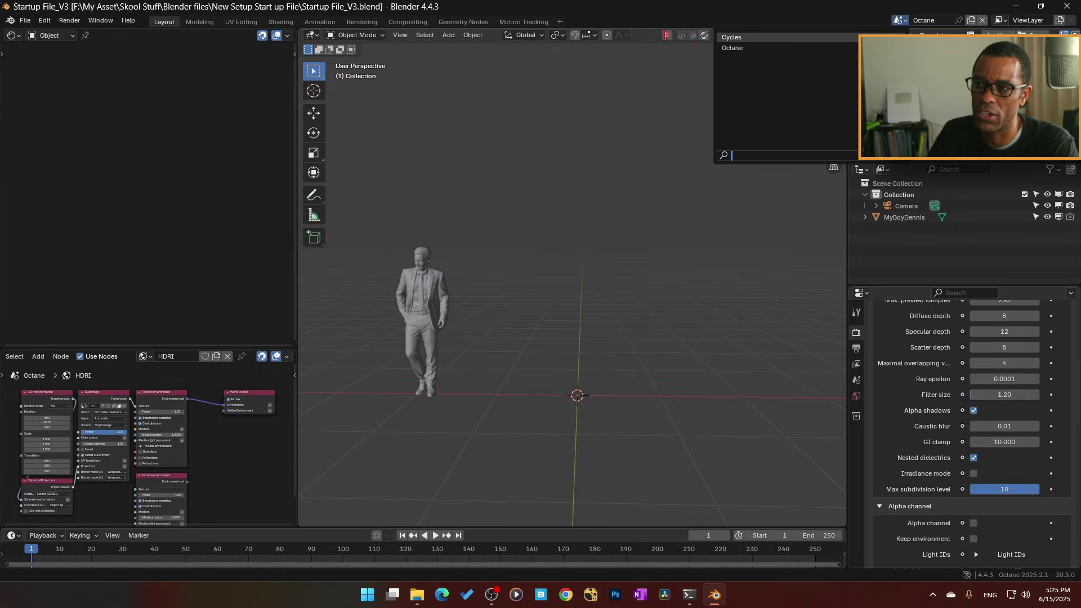
click(732, 37)
click(825, 35)
mouse_move(572, 338)
middle_down()
mouse_move(600, 341)
mouse_move(589, 363)
mouse_move(576, 329)
middle_up()
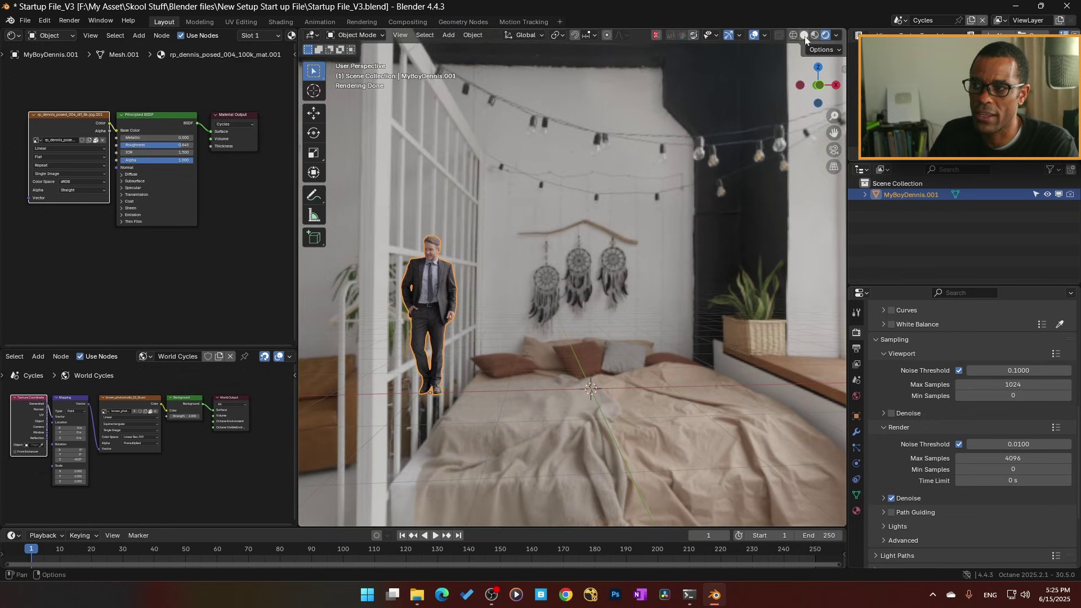
middle_drag(580, 271, 518, 269)
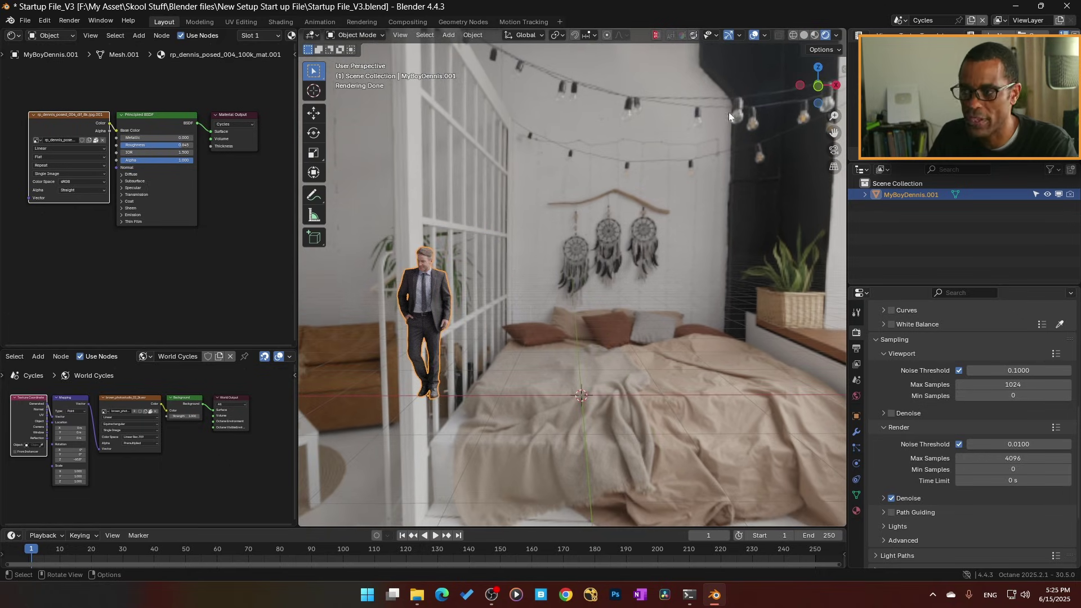
Switch back to the Octane scene and render the bedroom live in the viewport
click(805, 35)
click(899, 21)
click(822, 51)
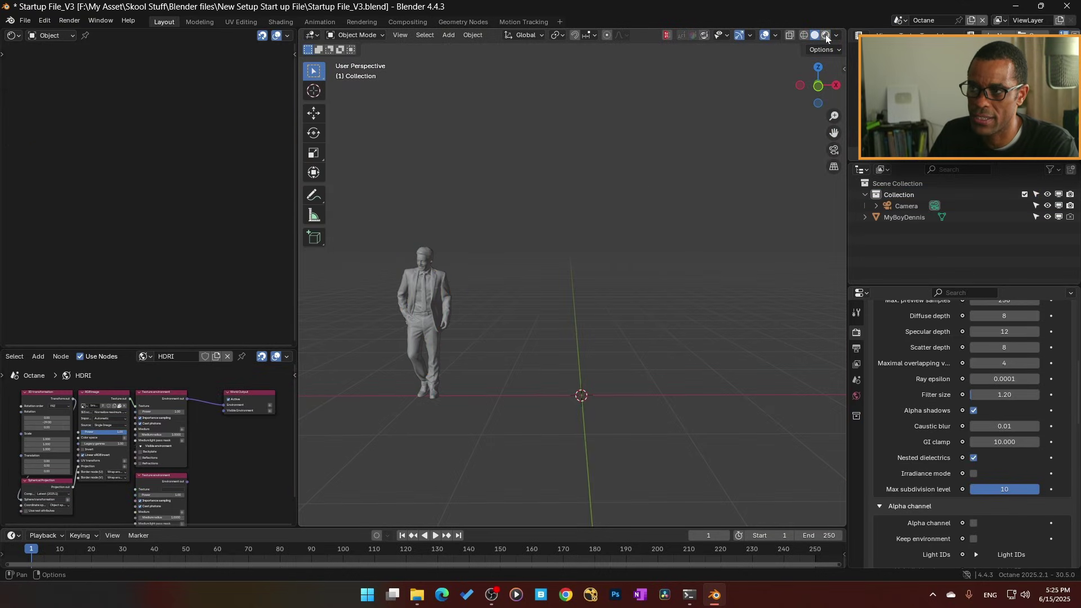
click(826, 35)
mouse_move(613, 308)
middle_down()
mouse_move(604, 306)
mouse_move(602, 322)
mouse_move(620, 279)
middle_up()
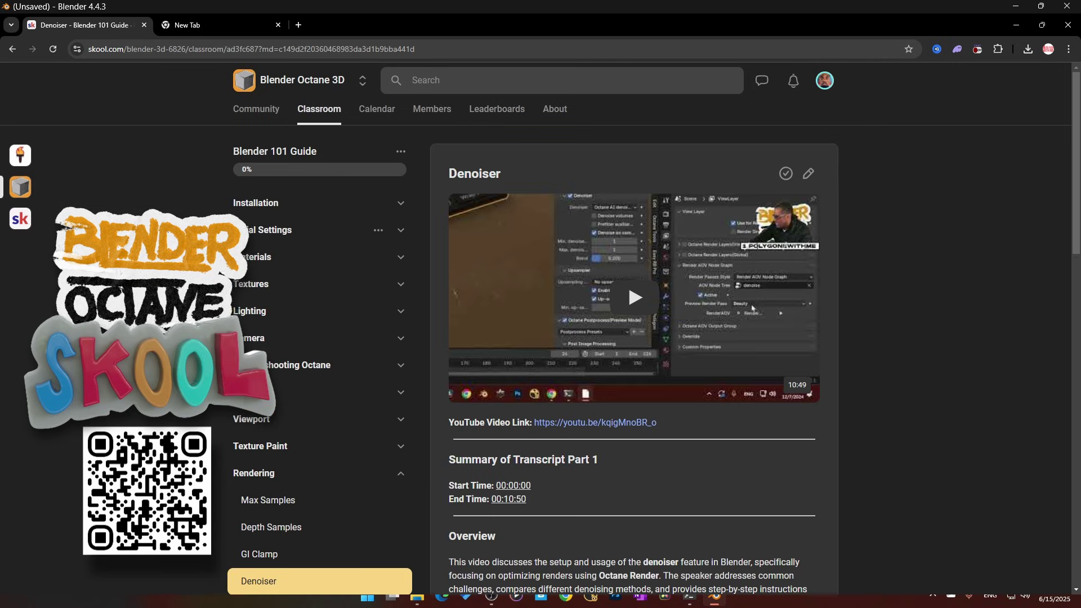
Expand the Installation section of the Blender 101 Guide to list its lessons, How to download through Installing Octane Blender Addon
click(338, 203)
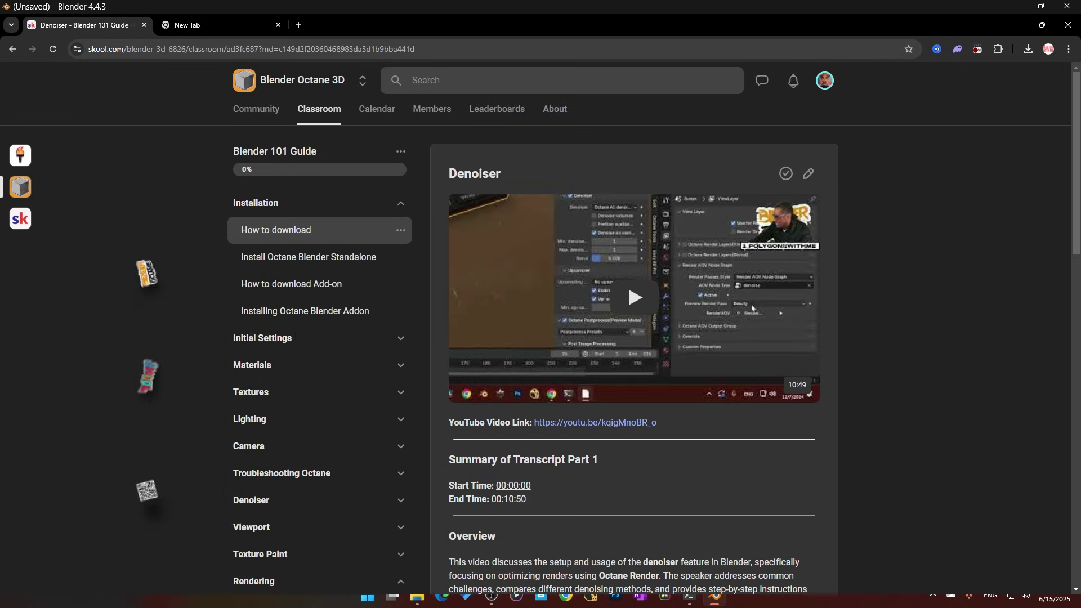